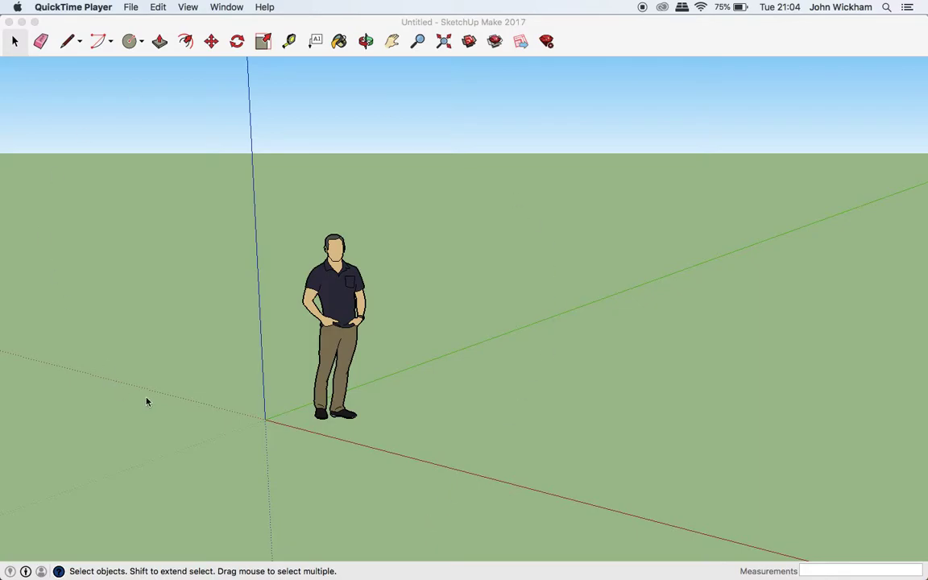
# - Select the default person figure and delete it, leaving only the axes
pyautogui.click(308, 335)
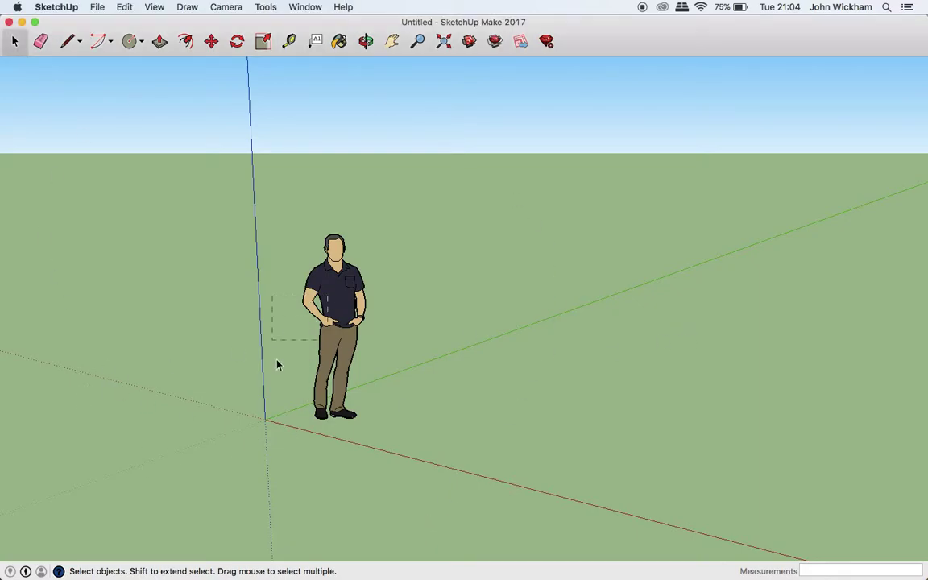
pyautogui.click(330, 327)
pyautogui.press('Delete')
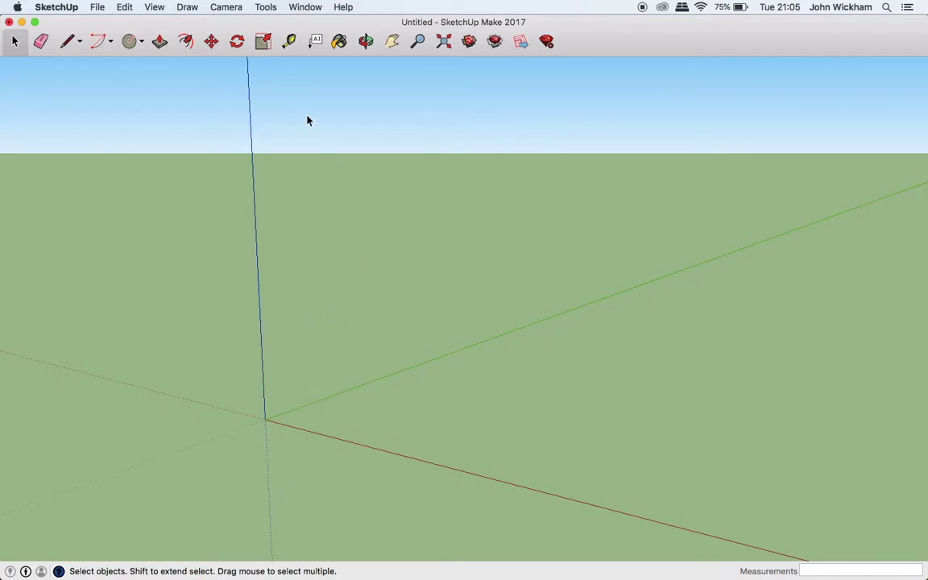
# - In Model Info Units, set length to Decimal meters with 1.00m snapping
pyautogui.click(159, 41)
pyautogui.click(141, 41)
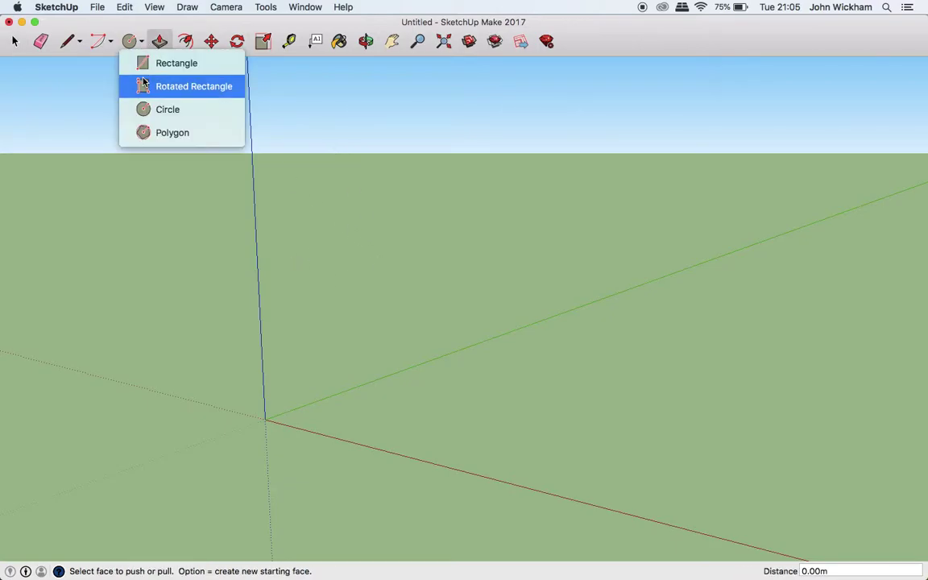
pyautogui.click(158, 49)
pyautogui.click(304, 7)
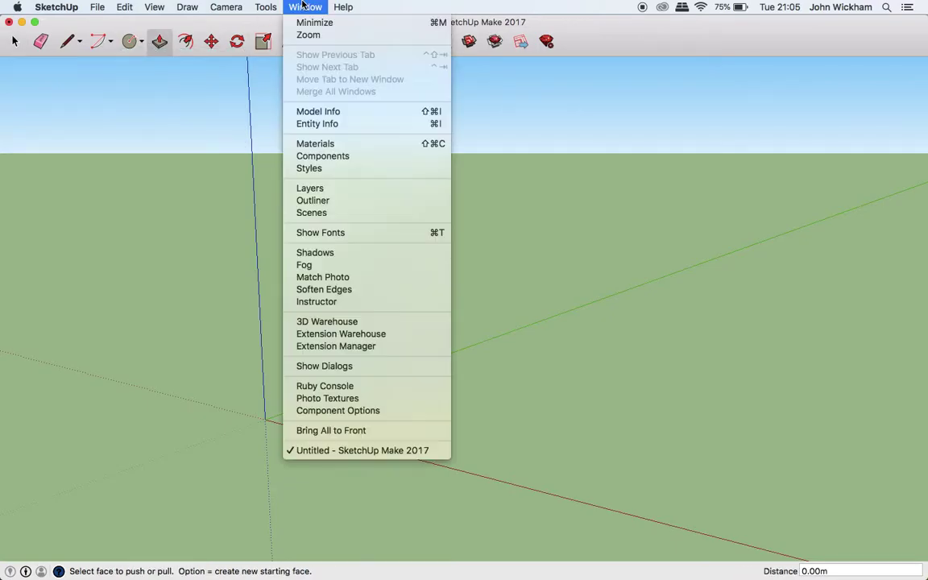
pyautogui.click(307, 114)
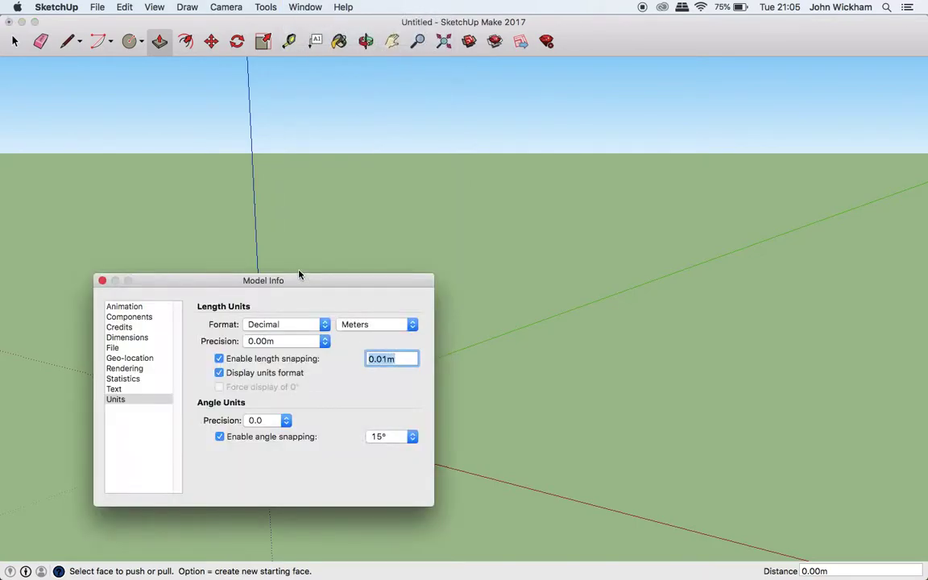
pyautogui.click(275, 323)
pyautogui.click(274, 324)
pyautogui.click(375, 324)
pyautogui.click(356, 324)
# - Draw a ground circle centred on the origin with a 2.00m radius along the red axis
pyautogui.click(103, 281)
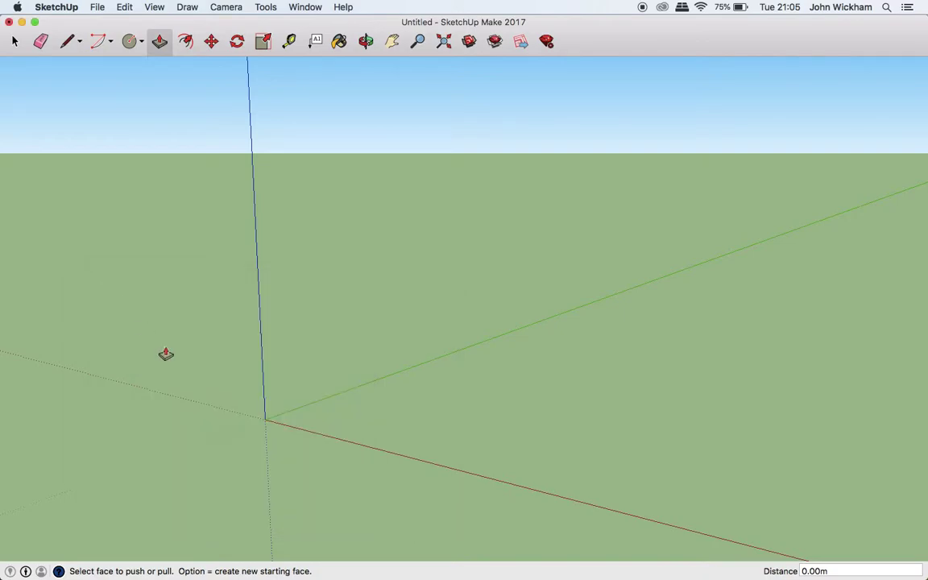
pyautogui.click(141, 45)
pyautogui.click(161, 108)
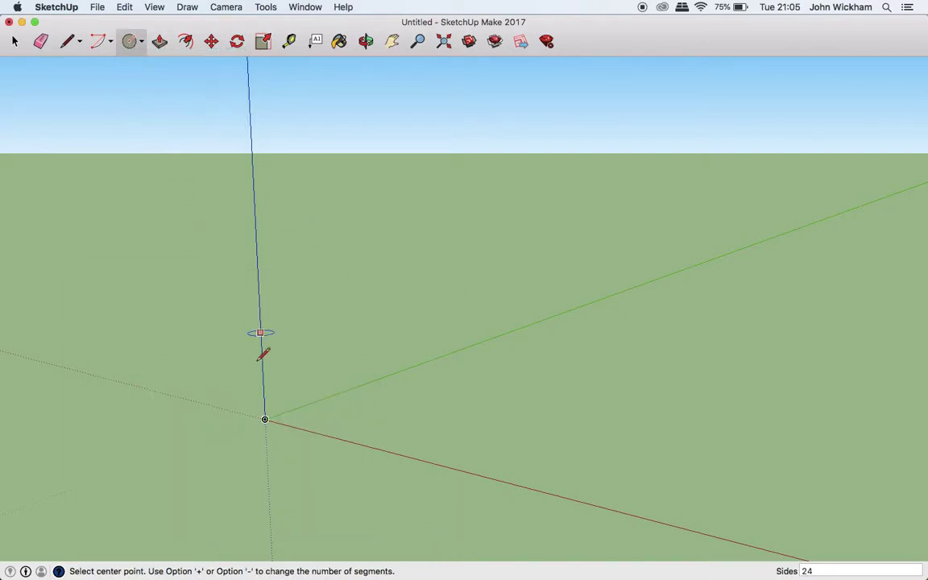
pyautogui.click(264, 419)
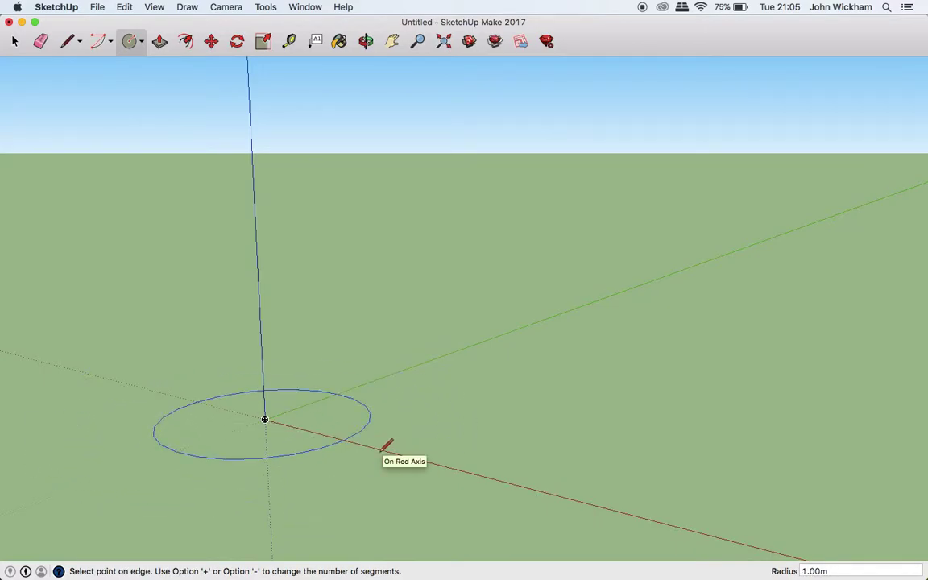
pyautogui.scroll(-2, 199, 322)
pyautogui.scroll(-3, 210, 326)
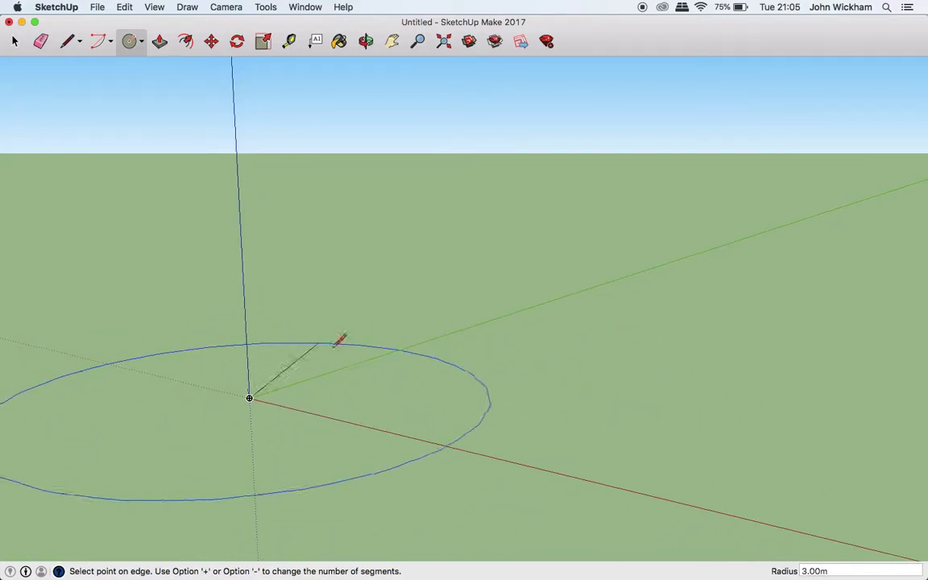
pyautogui.scroll(-3, 422, 456)
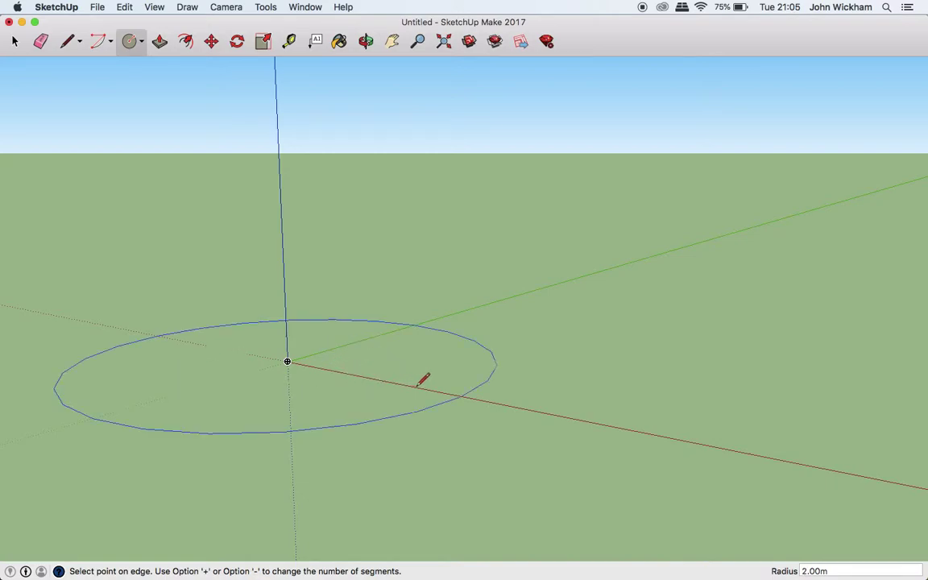
pyautogui.click(448, 393)
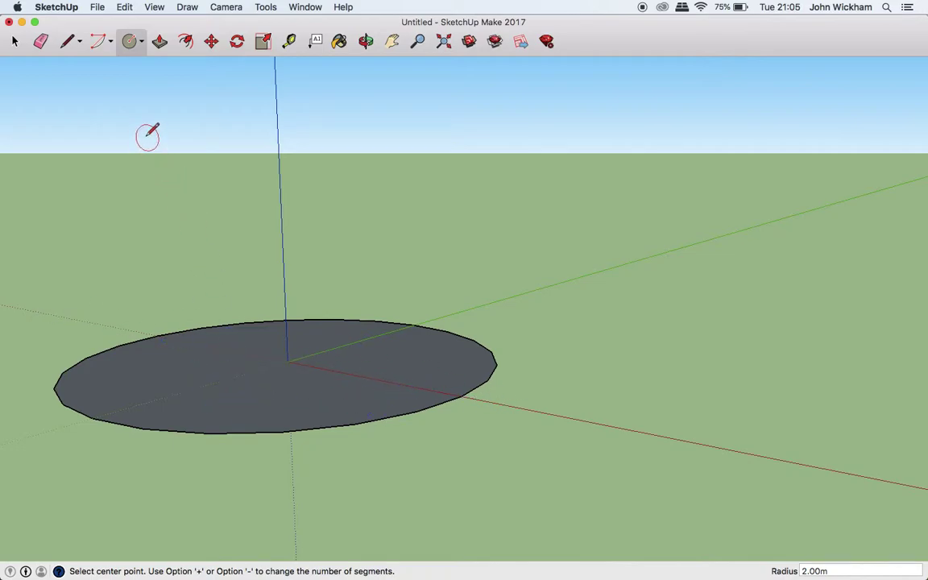
# - Draw an upright 2.00m circle from the origin to the ground circle's edge
pyautogui.scroll(-1, 269, 272)
pyautogui.scroll(2, 259, 271)
pyautogui.scroll(1, 259, 271)
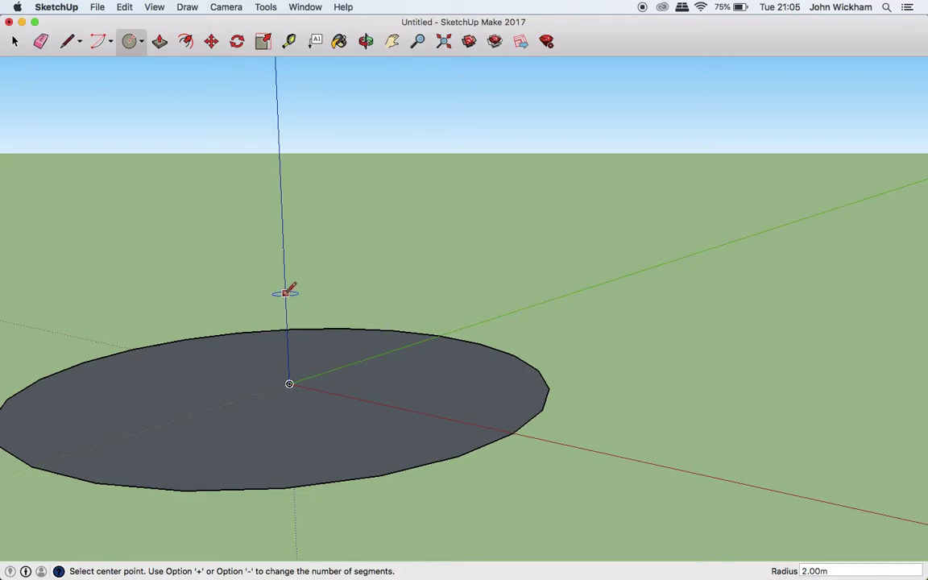
pyautogui.moveTo(290, 288)
pyautogui.mouseDown(button='middle')
pyautogui.moveTo(283, 305)
pyautogui.moveTo(386, 258)
pyautogui.moveTo(331, 316)
pyautogui.moveTo(400, 313)
pyautogui.moveTo(399, 304)
pyautogui.mouseUp(button='middle')
pyautogui.click(311, 395)
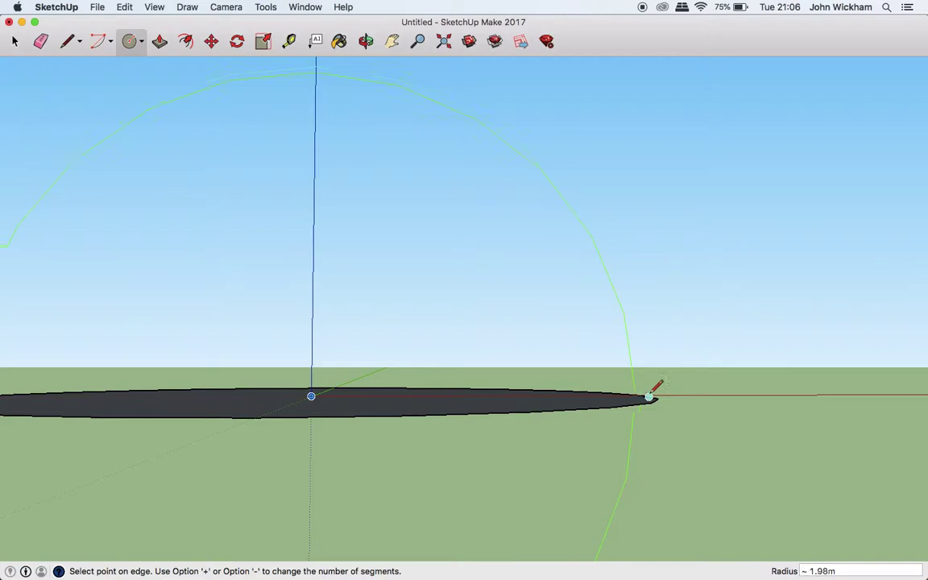
pyautogui.scroll(1, 652, 395)
pyautogui.scroll(-1, 650, 396)
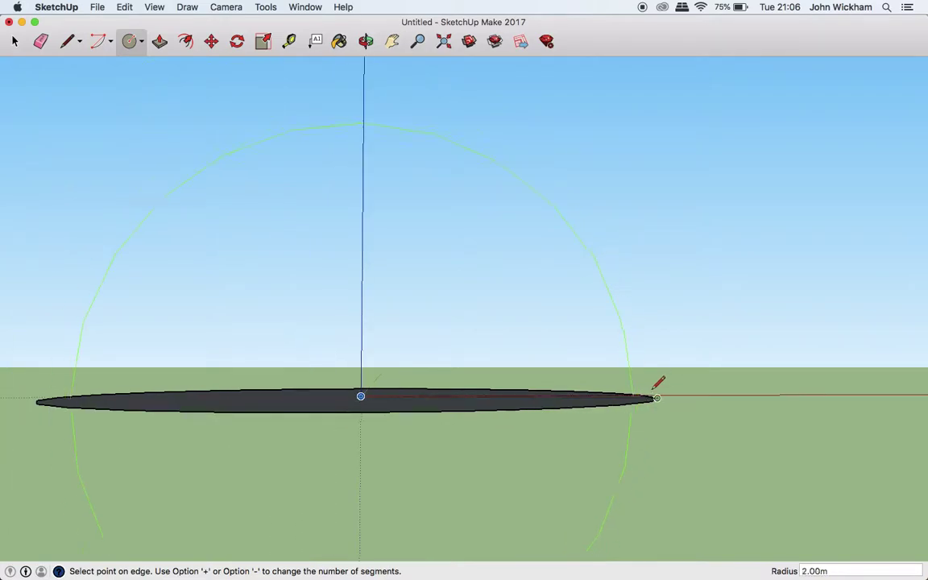
pyautogui.moveTo(651, 396); pyautogui.dragTo(645, 395, button='middle')
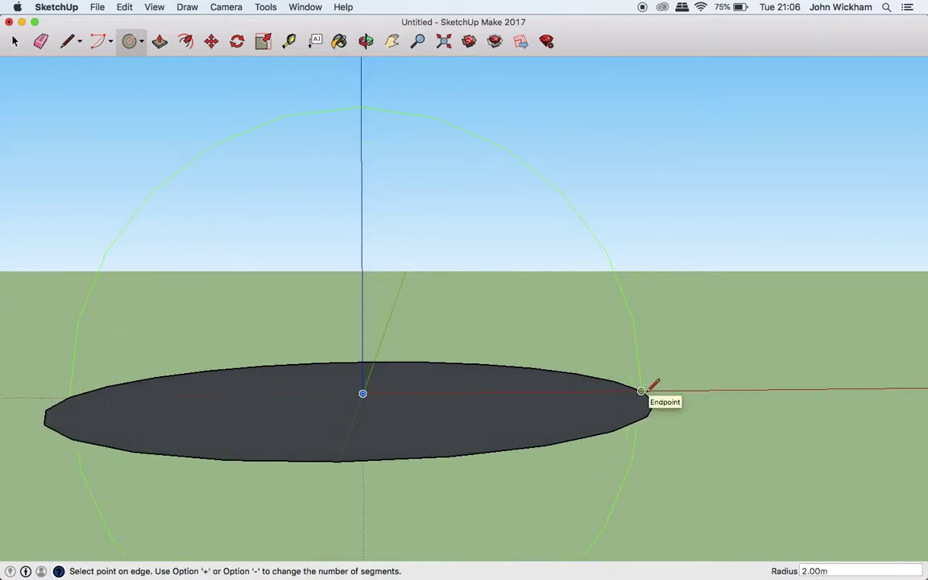
pyautogui.click(644, 391)
# - Orbit around to check the two circles crossing at right angles
pyautogui.scroll(1, 688, 324)
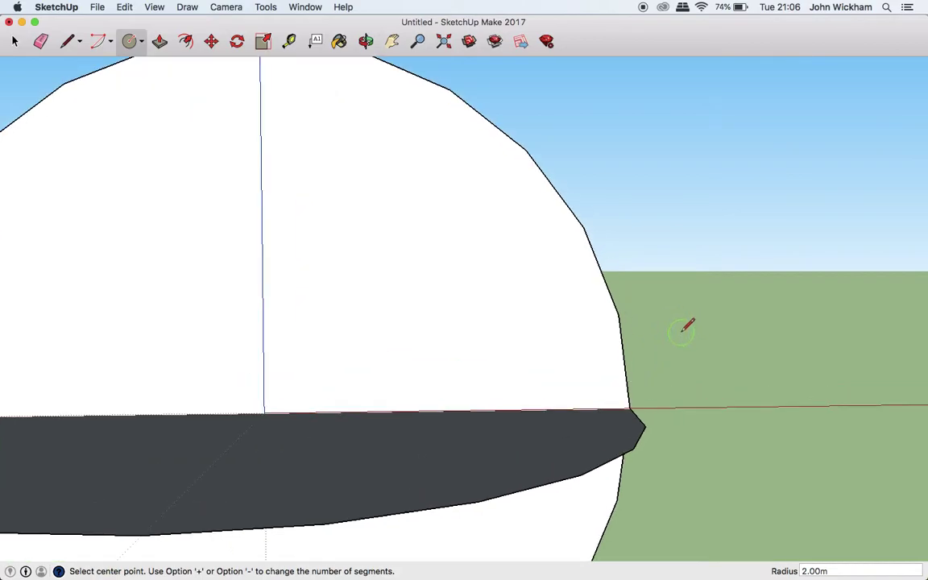
pyautogui.scroll(-1, 686, 325)
pyautogui.moveTo(683, 327); pyautogui.dragTo(316, 439, button='middle')
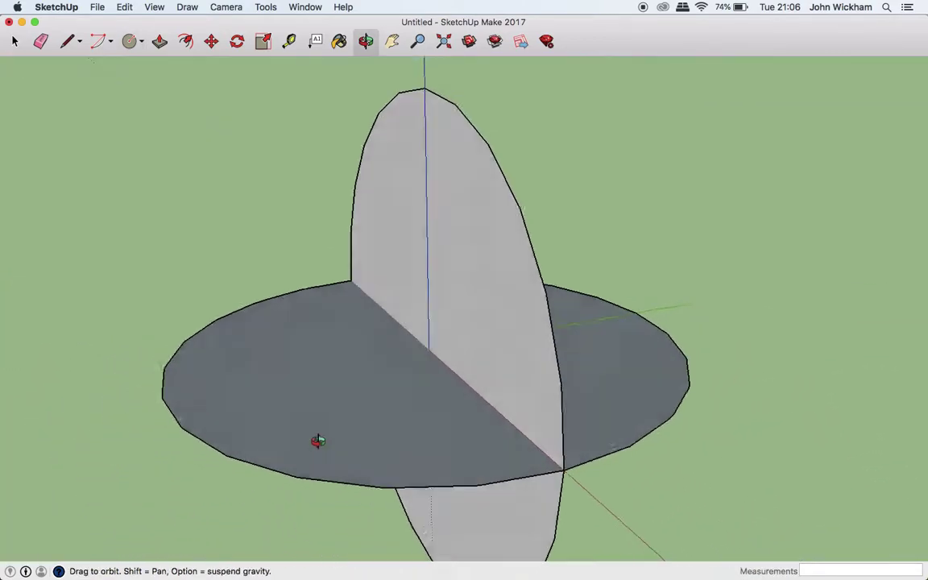
pyautogui.scroll(3, 497, 469)
pyautogui.scroll(2, 628, 450)
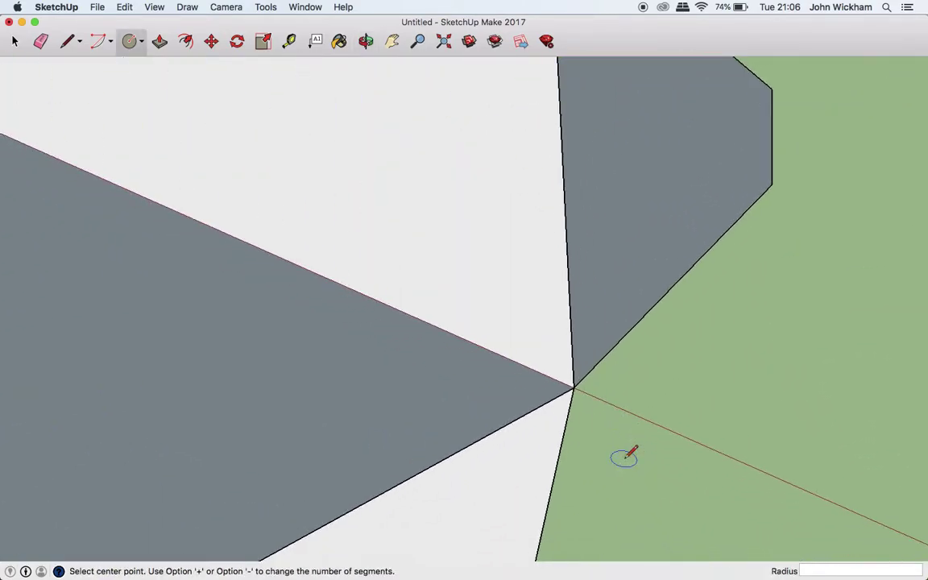
pyautogui.scroll(-5, 624, 453)
pyautogui.scroll(-2, 601, 375)
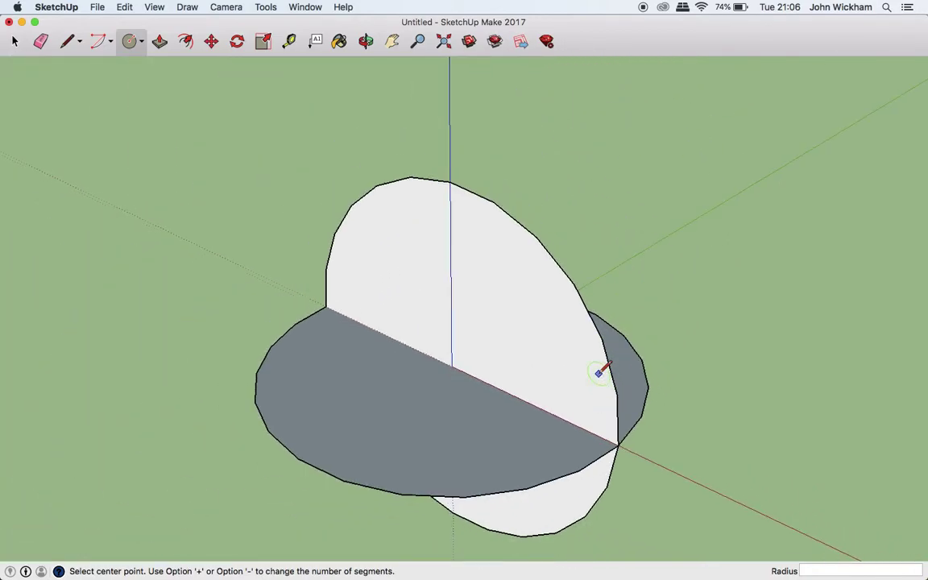
pyautogui.moveTo(697, 397); pyautogui.dragTo(795, 338, button='middle')
pyautogui.click(15, 42)
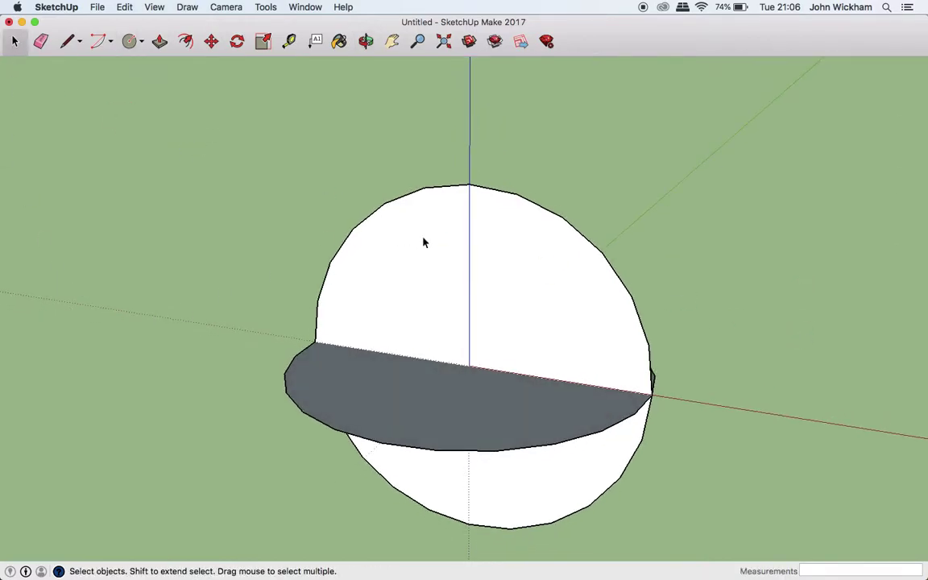
pyautogui.click(512, 357)
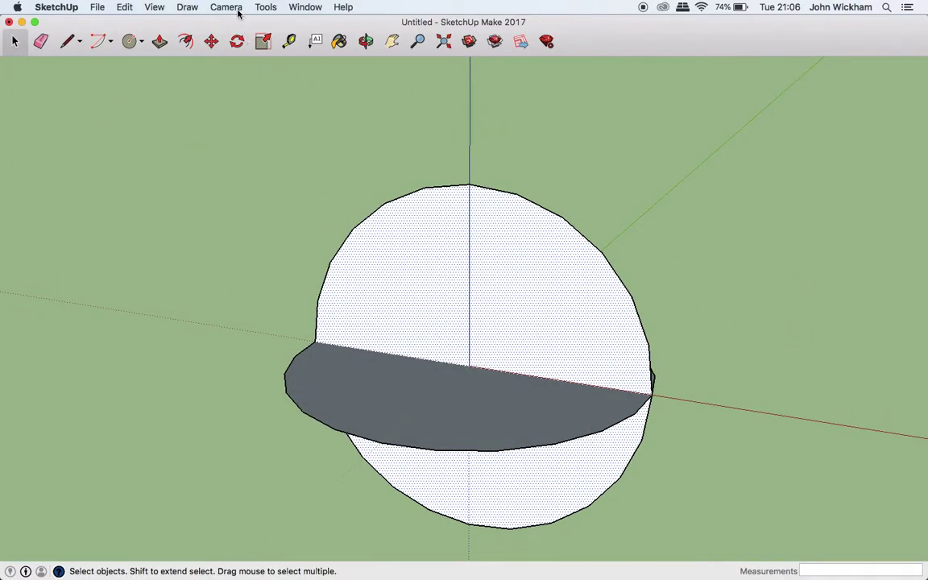
pyautogui.click(264, 7)
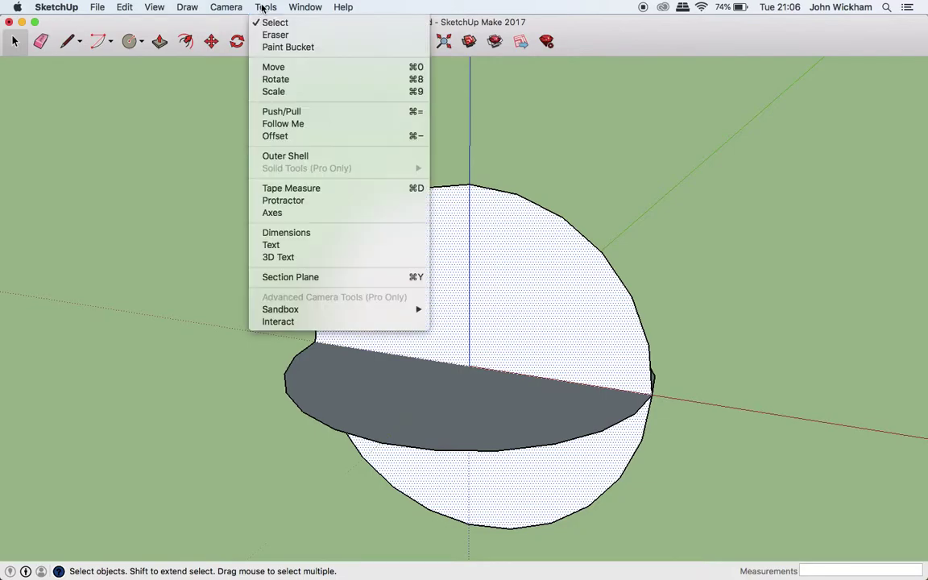
pyautogui.click(283, 124)
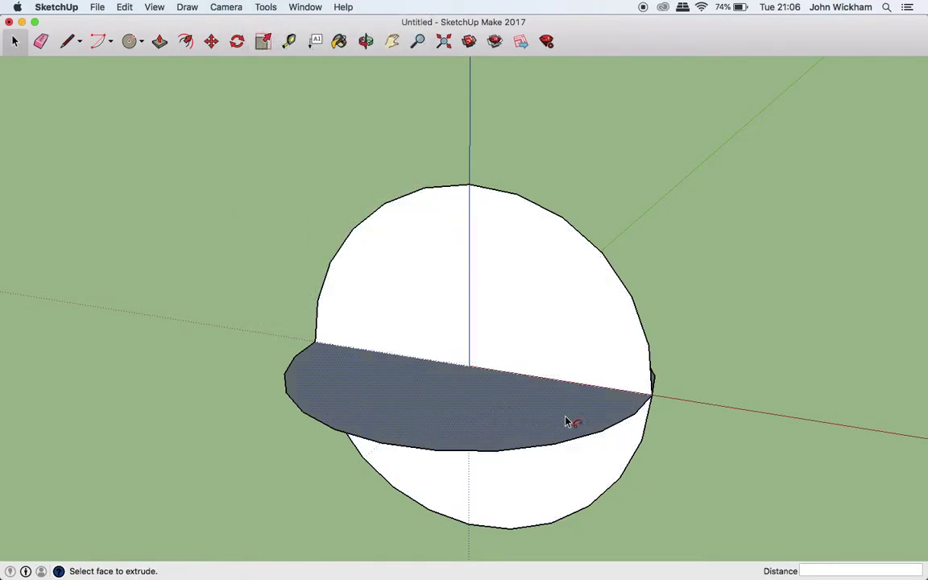
pyautogui.click(475, 421)
pyautogui.scroll(-2, 621, 393)
pyautogui.scroll(2, 627, 395)
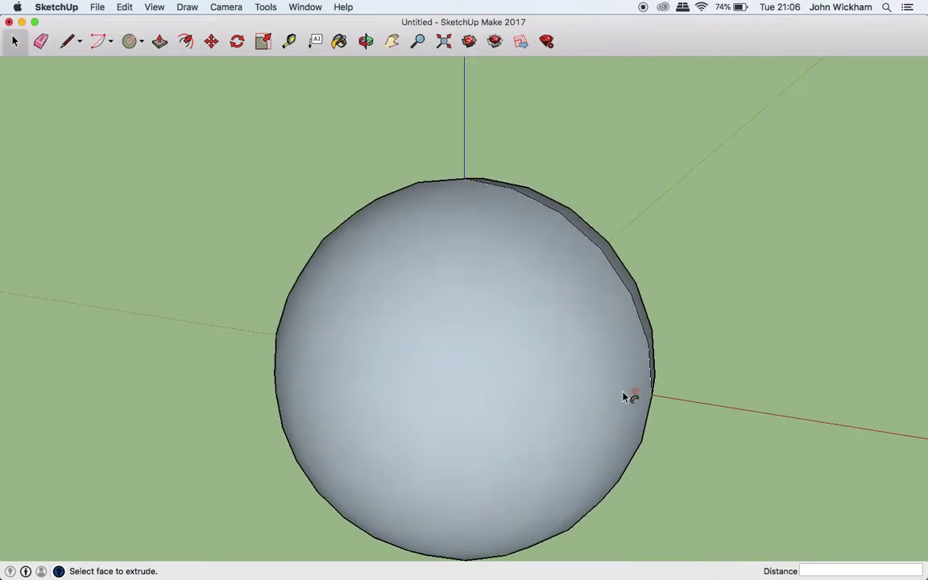
pyautogui.moveTo(628, 396); pyautogui.dragTo(660, 377, button='middle')
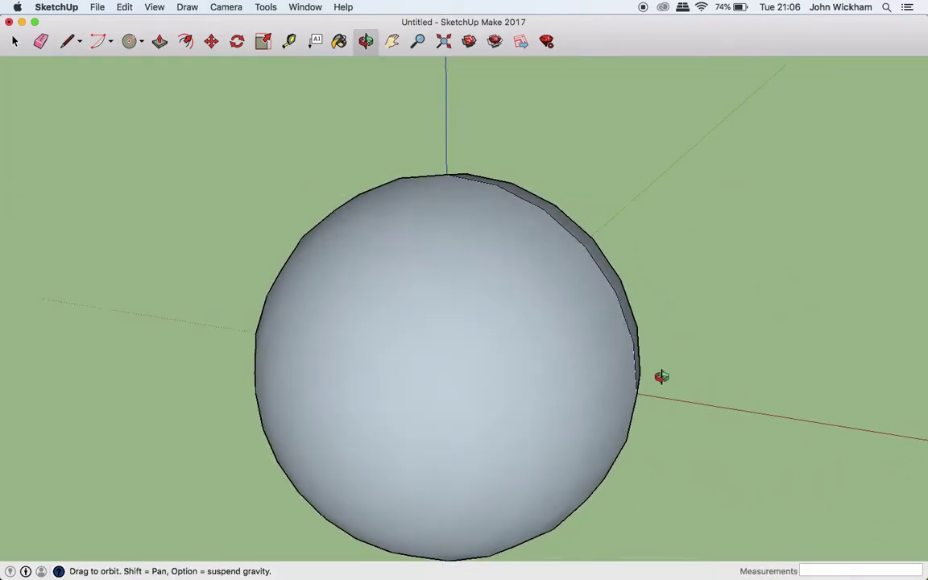
pyautogui.scroll(-2, 648, 369)
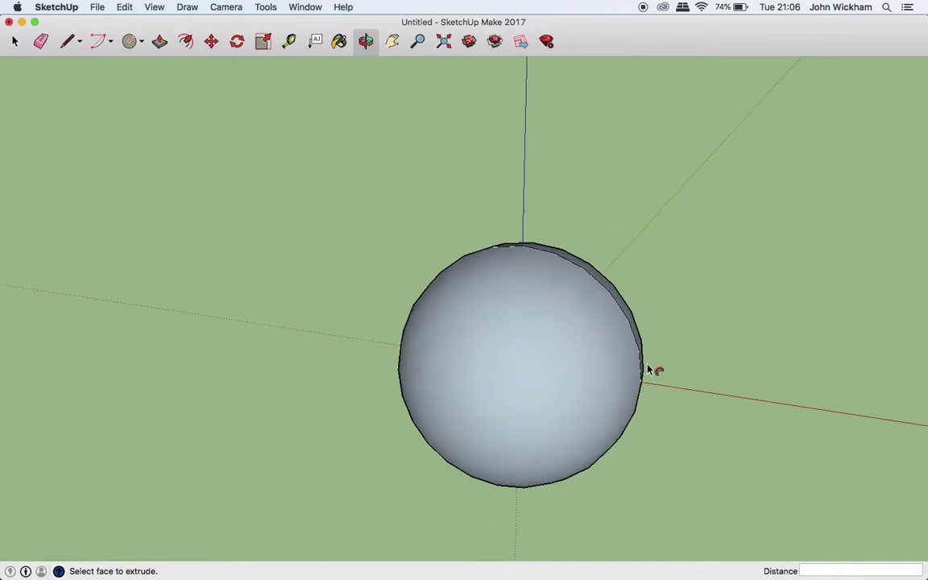
# - Box-select the whole sphere and move it 2 m along the red axis
pyautogui.click(14, 41)
pyautogui.moveTo(314, 199); pyautogui.dragTo(807, 506)
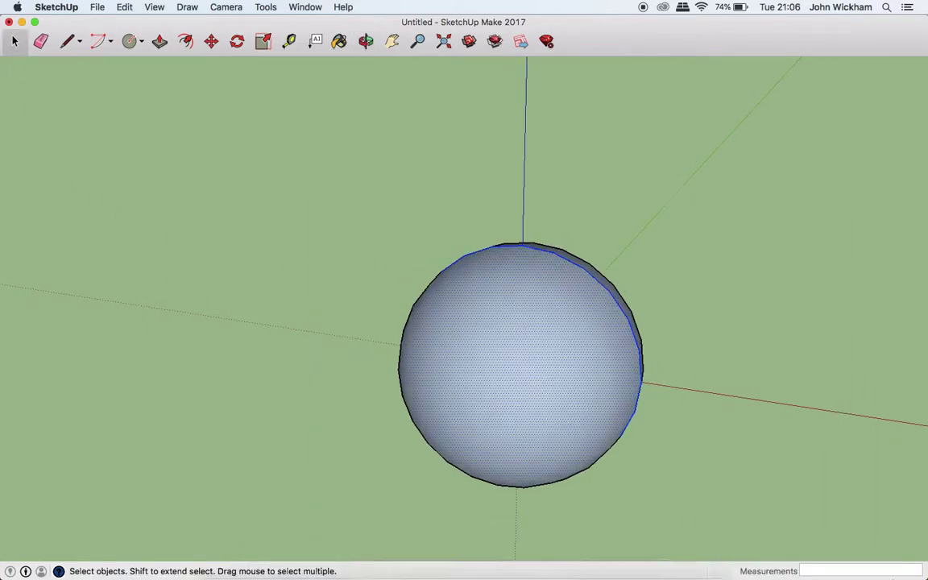
pyautogui.click(210, 41)
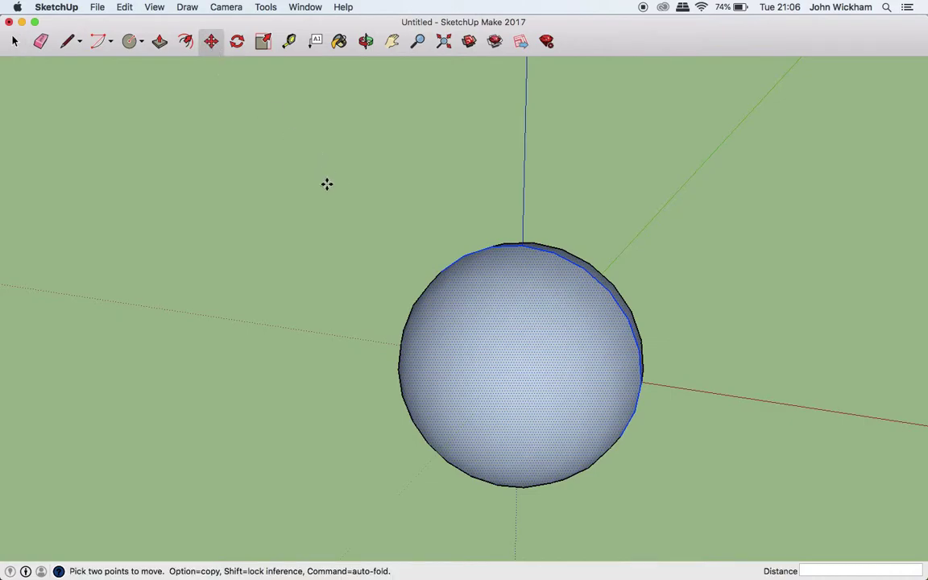
pyautogui.scroll(-2, 347, 294)
pyautogui.scroll(2, 355, 292)
pyautogui.moveTo(356, 290)
pyautogui.mouseDown(button='middle')
pyautogui.moveTo(618, 279)
pyautogui.moveTo(567, 307)
pyautogui.moveTo(352, 236)
pyautogui.moveTo(148, 244)
pyautogui.moveTo(312, 254)
pyautogui.moveTo(383, 283)
pyautogui.mouseUp(button='middle')
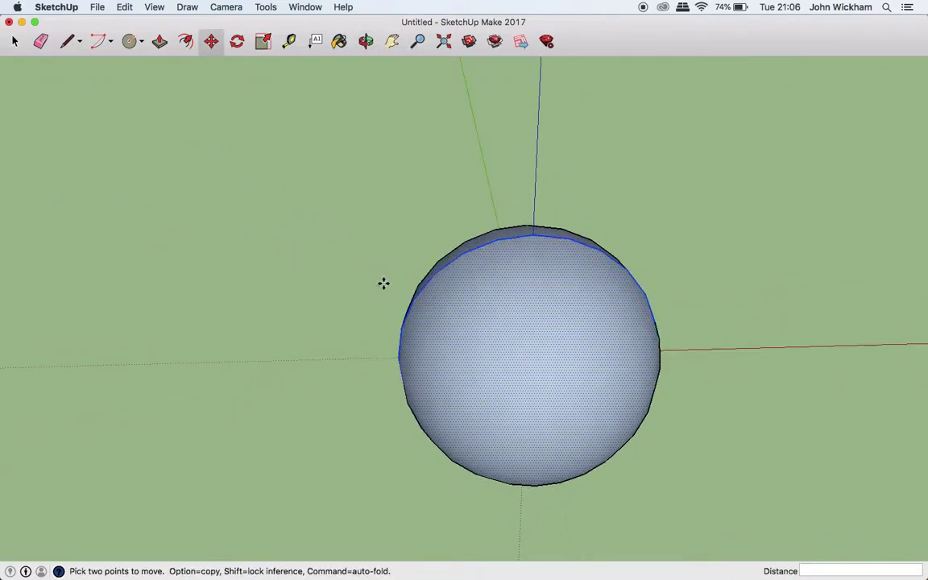
pyautogui.click(397, 359)
pyautogui.write('1')
pyautogui.press('Return')
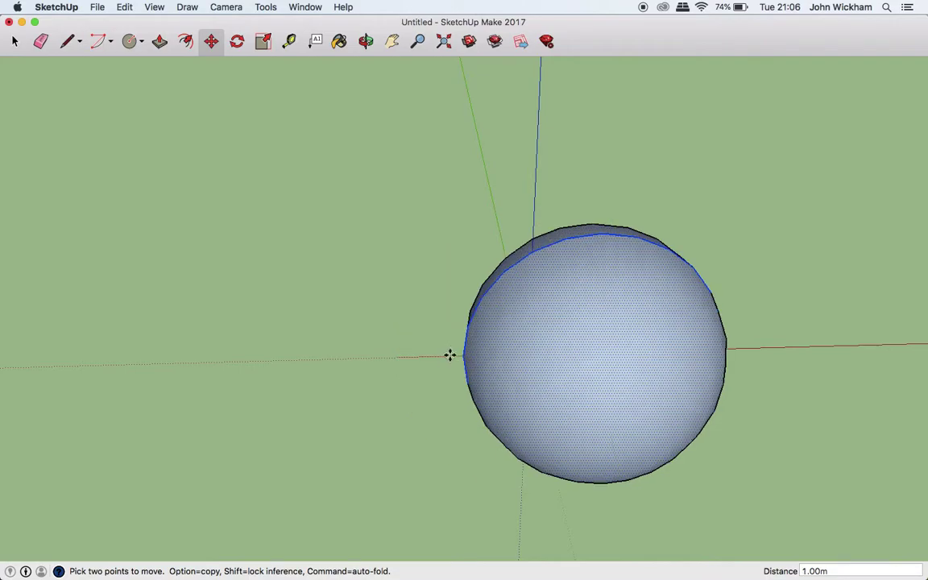
pyautogui.write('2')
pyautogui.press('Return')
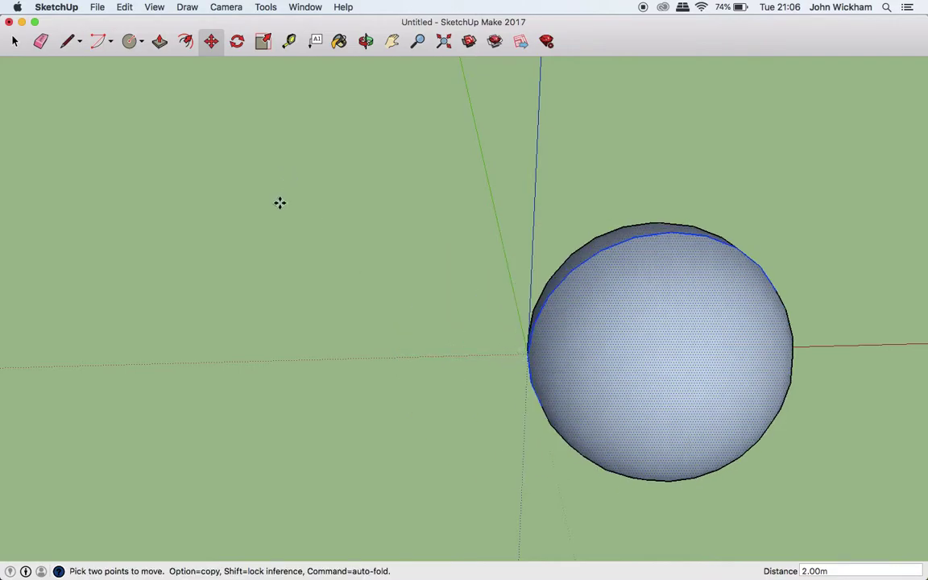
# - Raise the sphere 1 m up the blue axis
pyautogui.moveTo(280, 203); pyautogui.dragTo(530, 290, button='middle')
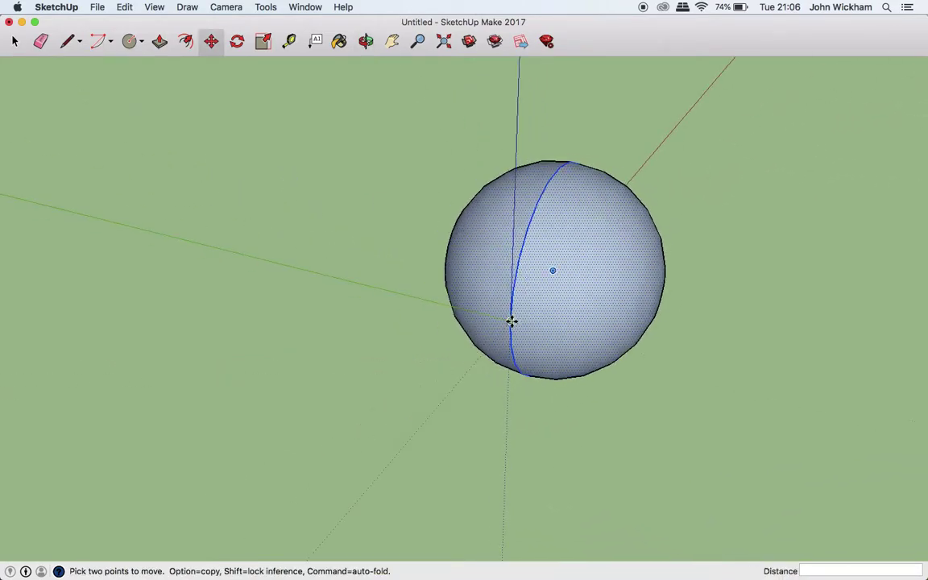
pyautogui.click(511, 322)
pyautogui.write('1')
pyautogui.press('Return')
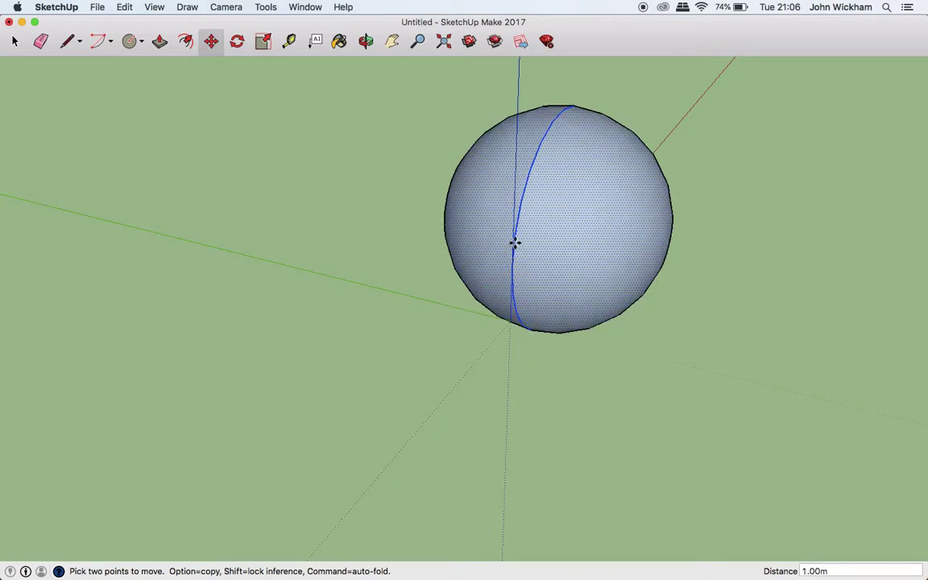
# - Move the sphere 2 m along the green axis
pyautogui.moveTo(325, 199); pyautogui.dragTo(514, 192, button='middle')
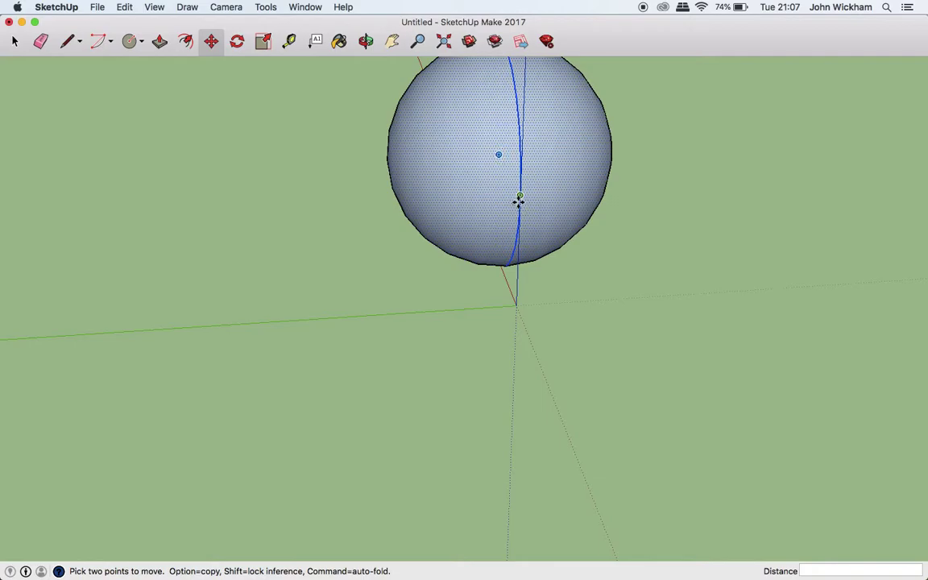
pyautogui.click(519, 196)
pyautogui.write('1')
pyautogui.press('Return')
pyautogui.write('2')
pyautogui.press('Return')
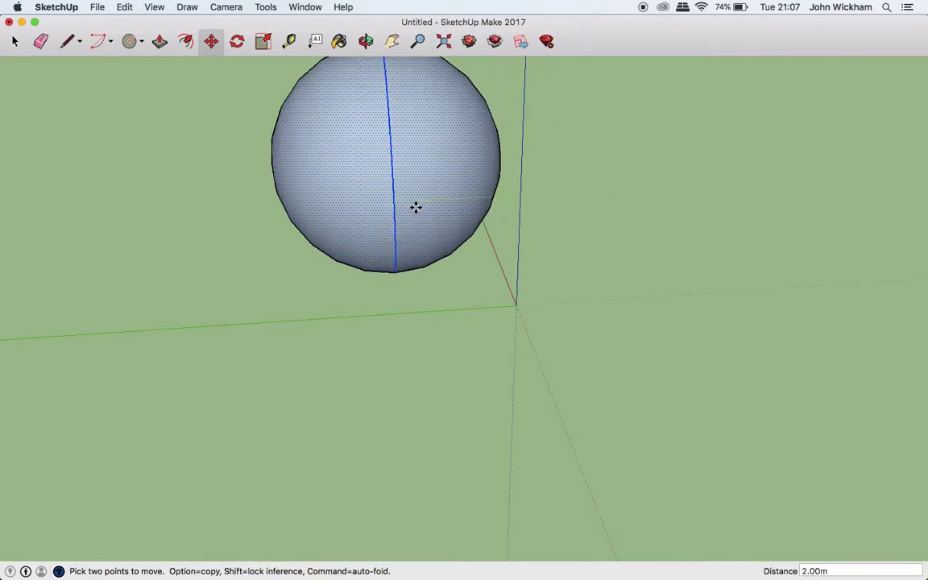
# - Orbit around the sphere to check its new position
pyautogui.scroll(-2, 580, 224)
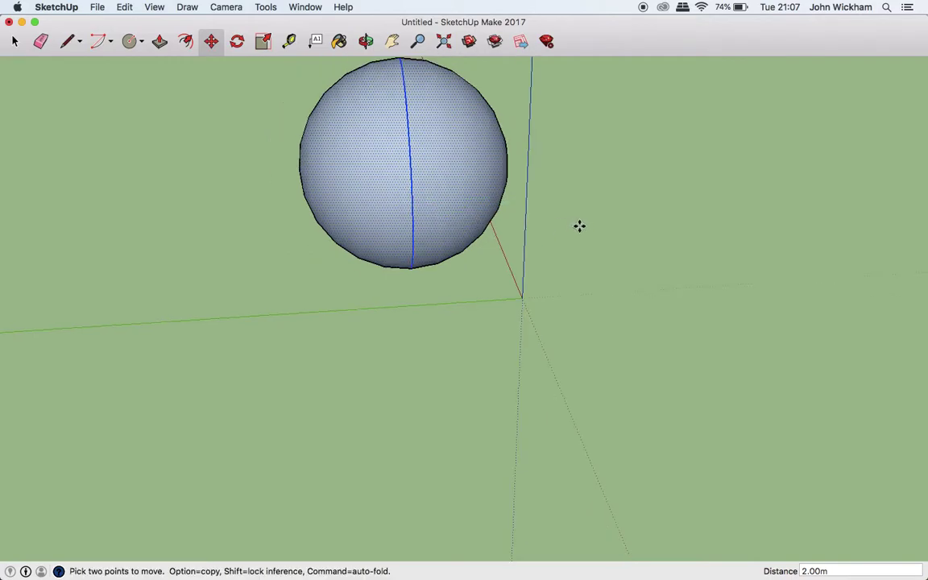
pyautogui.scroll(2, 585, 229)
pyautogui.moveTo(584, 229); pyautogui.dragTo(210, 210, button='middle')
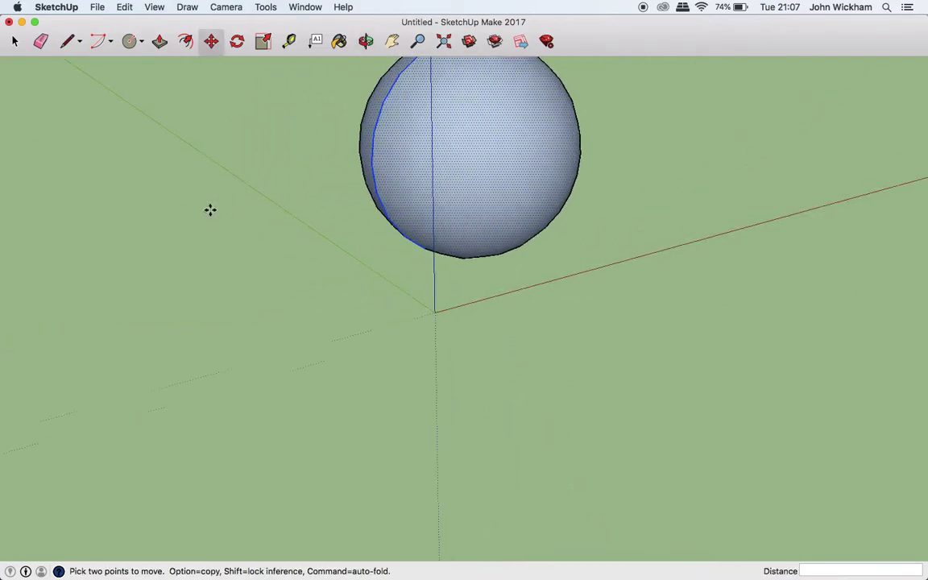
pyautogui.scroll(-2, 209, 209)
pyautogui.moveTo(410, 232); pyautogui.dragTo(359, 216, button='middle')
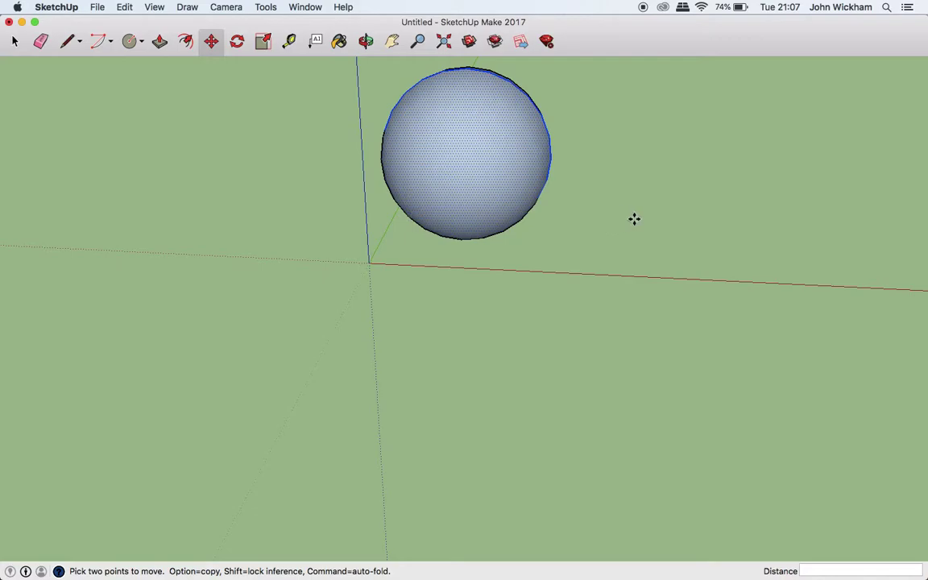
pyautogui.moveTo(634, 219); pyautogui.dragTo(608, 200, button='middle')
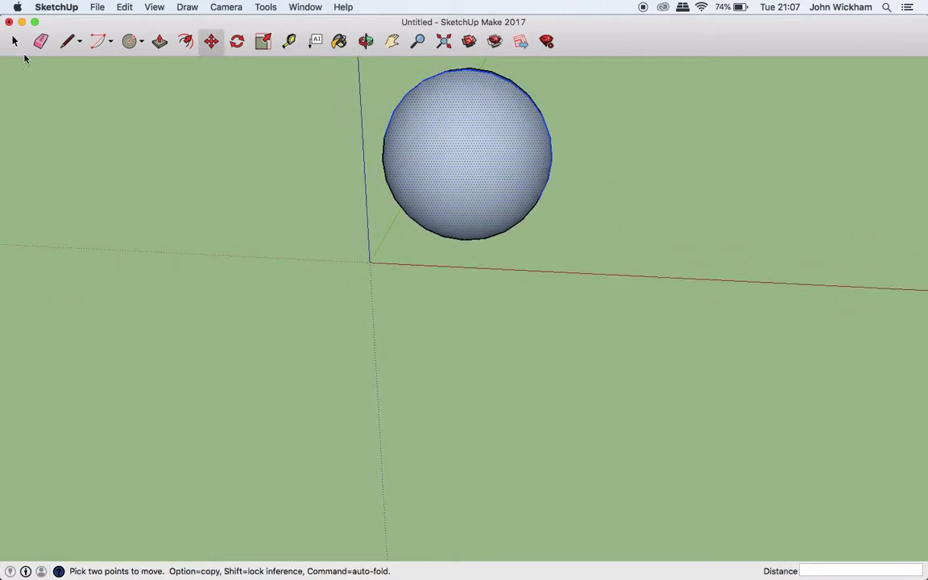
pyautogui.scroll(3, 636, 213)
pyautogui.scroll(-3, 624, 244)
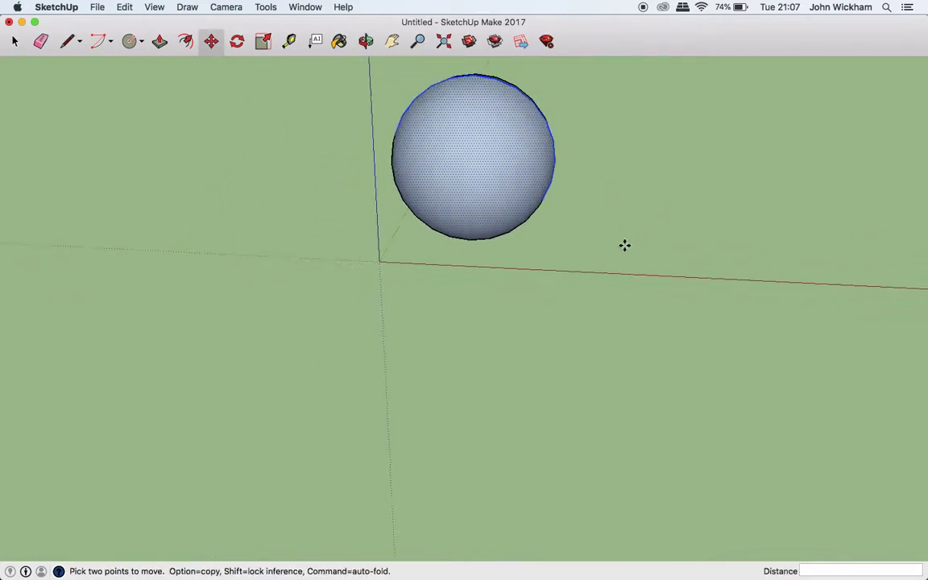
pyautogui.moveTo(632, 145); pyautogui.dragTo(639, 236, button='middle')
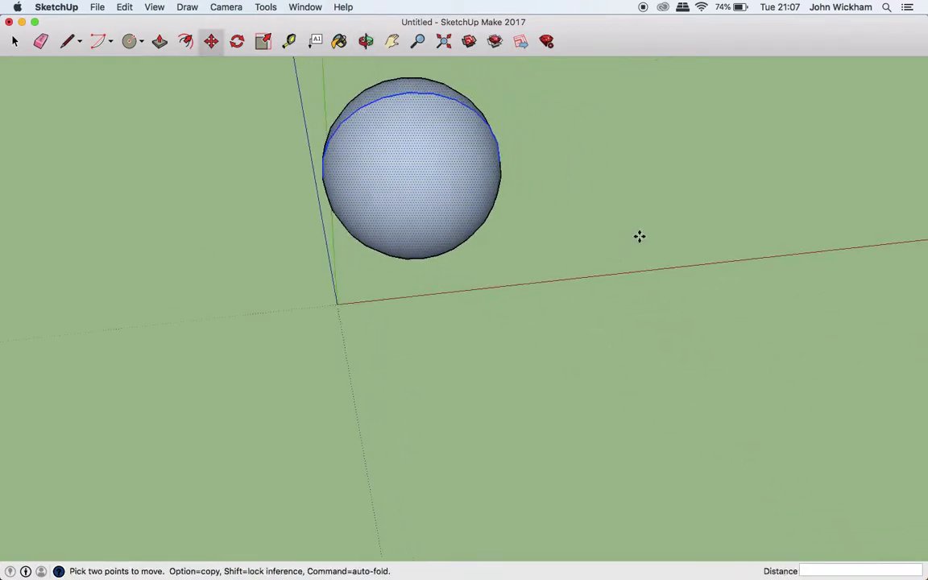
pyautogui.scroll(1, 524, 273)
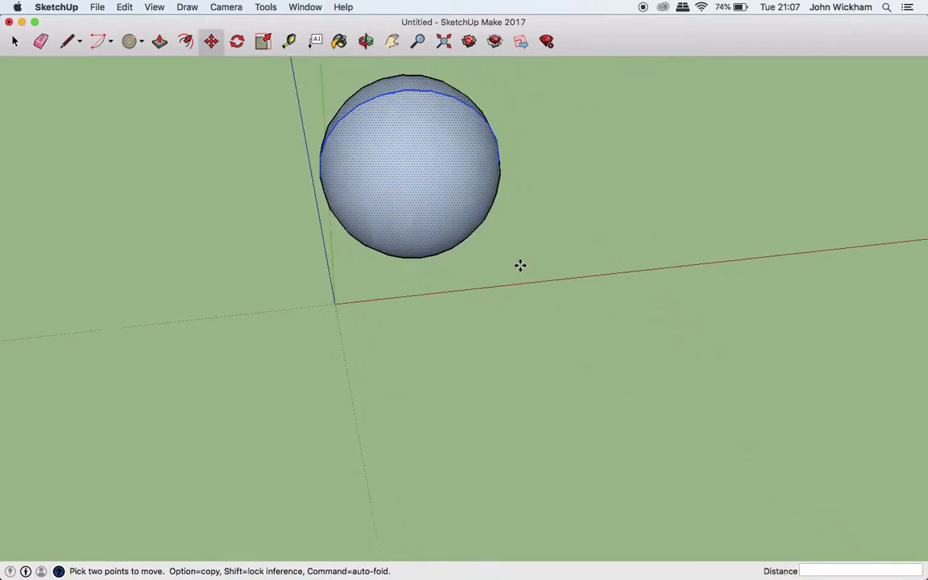
# - Scale the sphere along the red axis until Red Scale reads 3.00, forming an ellipsoid
pyautogui.click(266, 44)
pyautogui.click(265, 7)
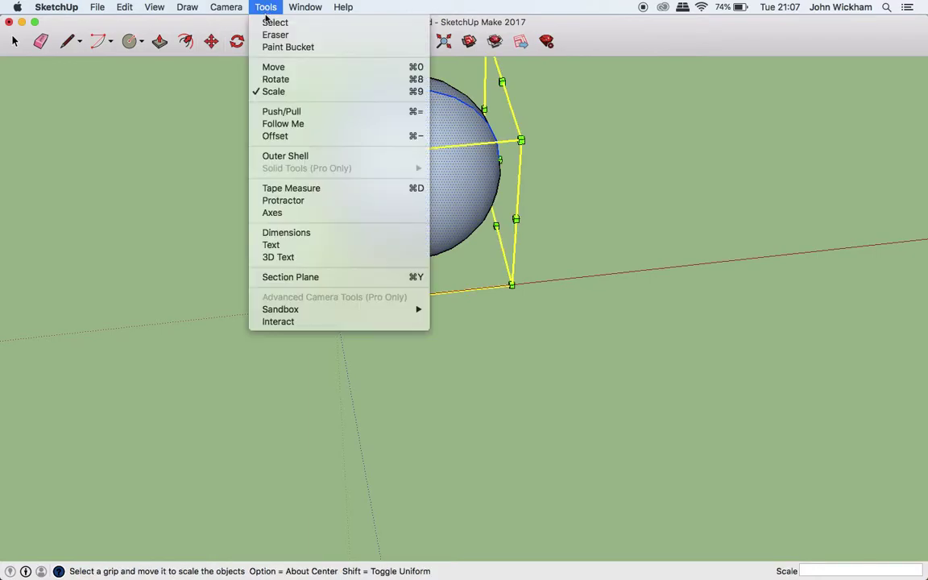
pyautogui.click(274, 92)
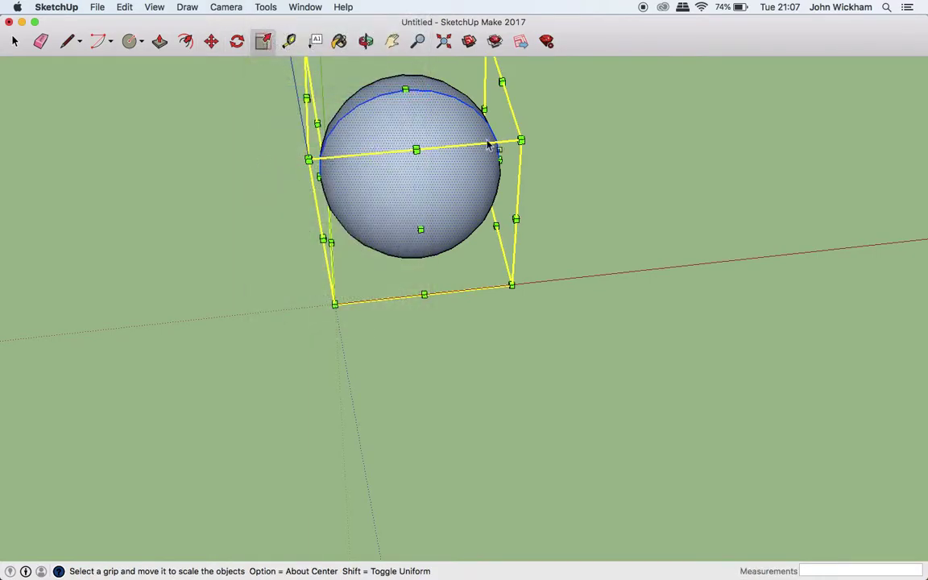
pyautogui.moveTo(489, 146); pyautogui.dragTo(362, 71, button='middle')
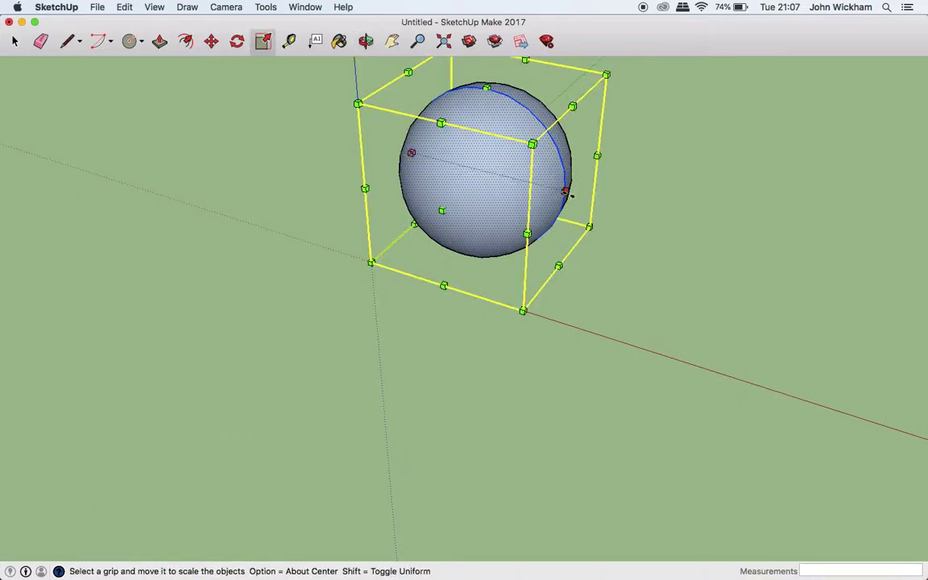
pyautogui.moveTo(567, 191); pyautogui.dragTo(747, 236)
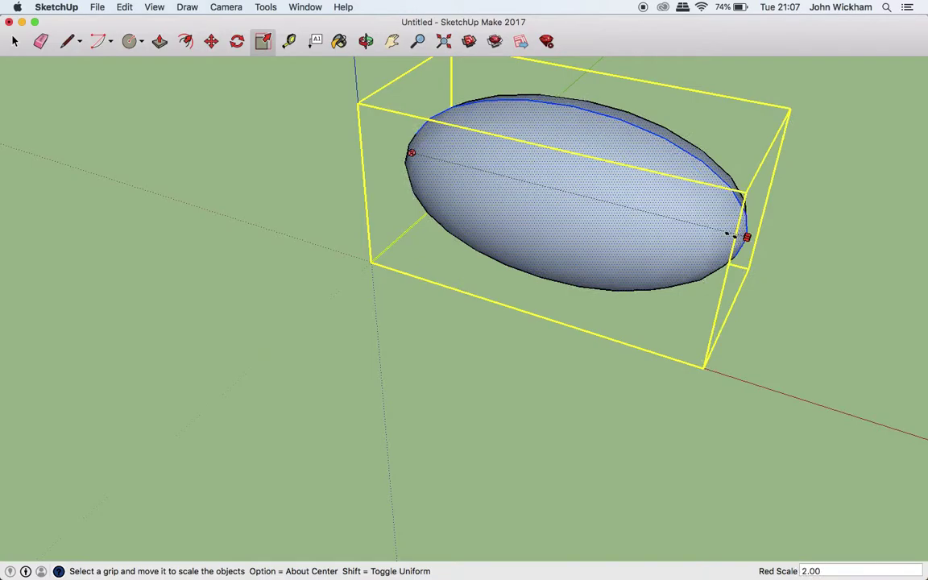
pyautogui.moveTo(747, 237); pyautogui.dragTo(925, 361)
pyautogui.scroll(-5, 515, 270)
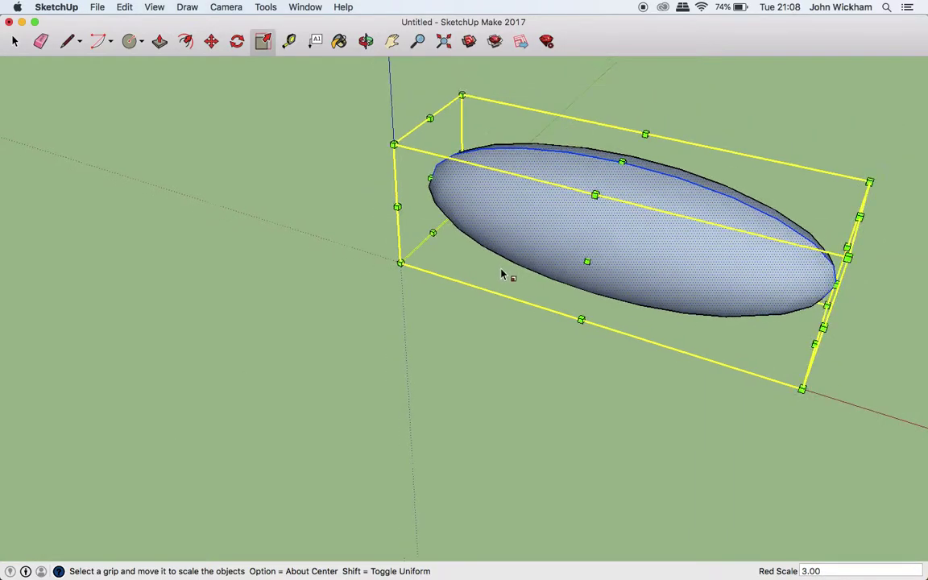
pyautogui.moveTo(835, 286); pyautogui.dragTo(538, 100, button='middle')
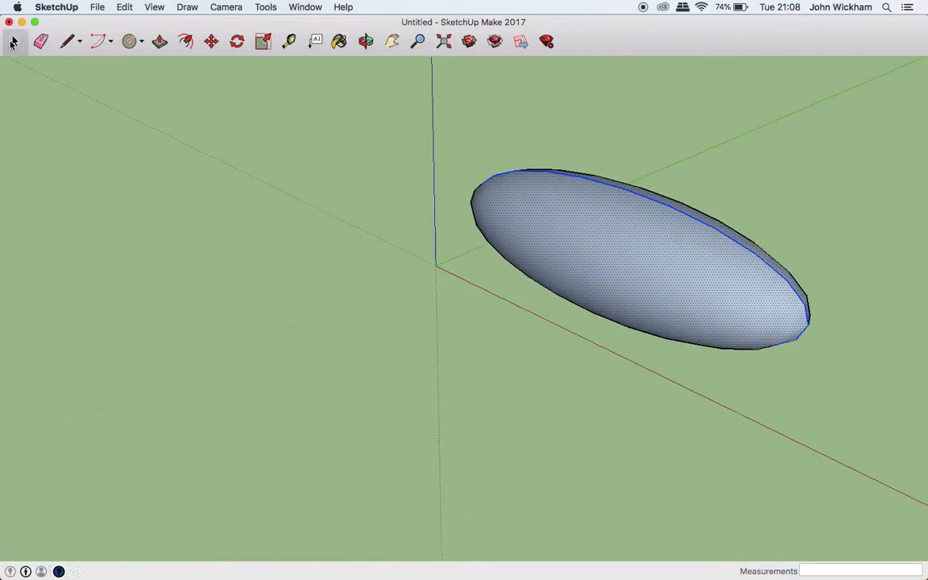
# - Deselect the ellipsoid and orbit down to a low side view of it
pyautogui.click(216, 228)
pyautogui.scroll(-2, 608, 172)
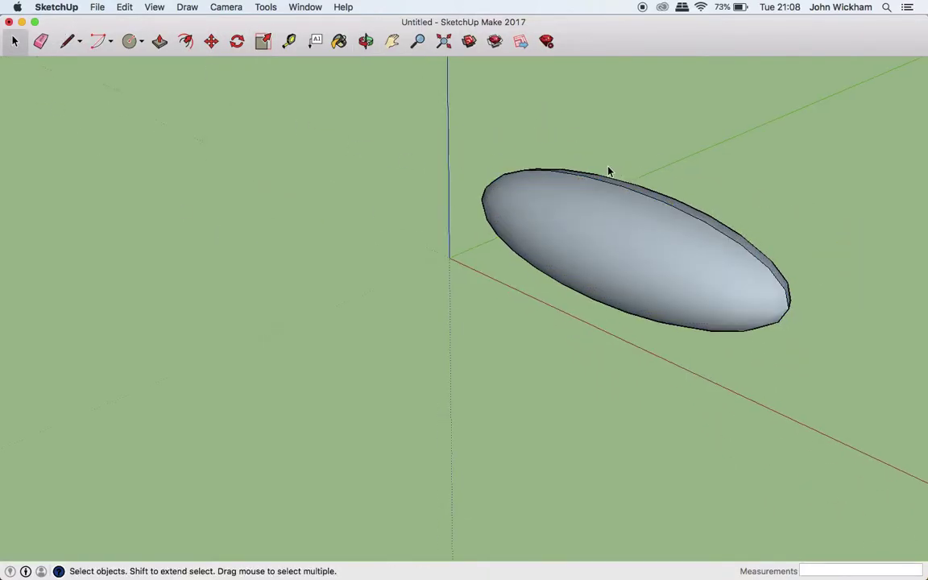
pyautogui.scroll(-1, 608, 171)
pyautogui.moveTo(710, 156); pyautogui.dragTo(478, 305, button='middle')
pyautogui.moveTo(316, 236); pyautogui.dragTo(204, 115, button='middle')
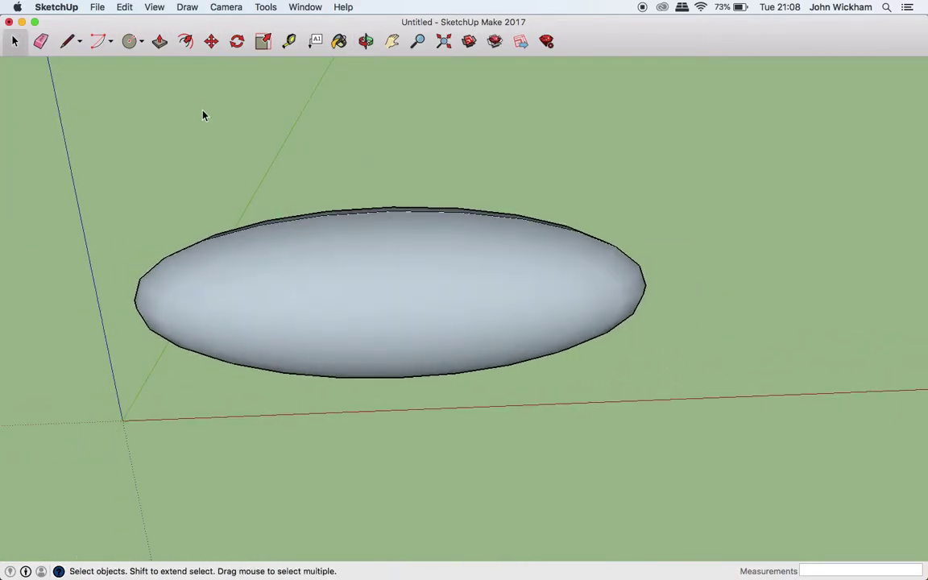
# - Create a new texture from Blimp Image.png sized 12 m by 4 m
pyautogui.click(141, 42)
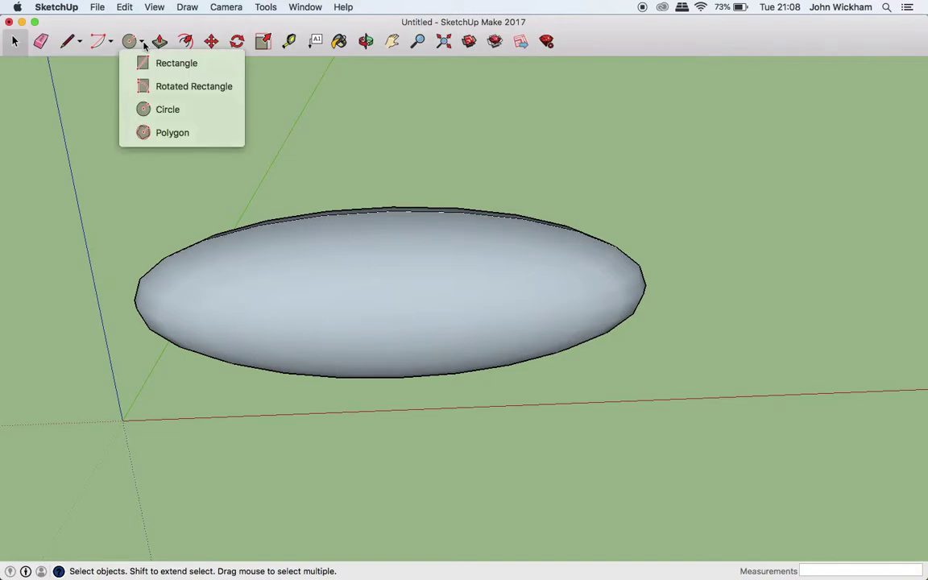
pyautogui.click(338, 41)
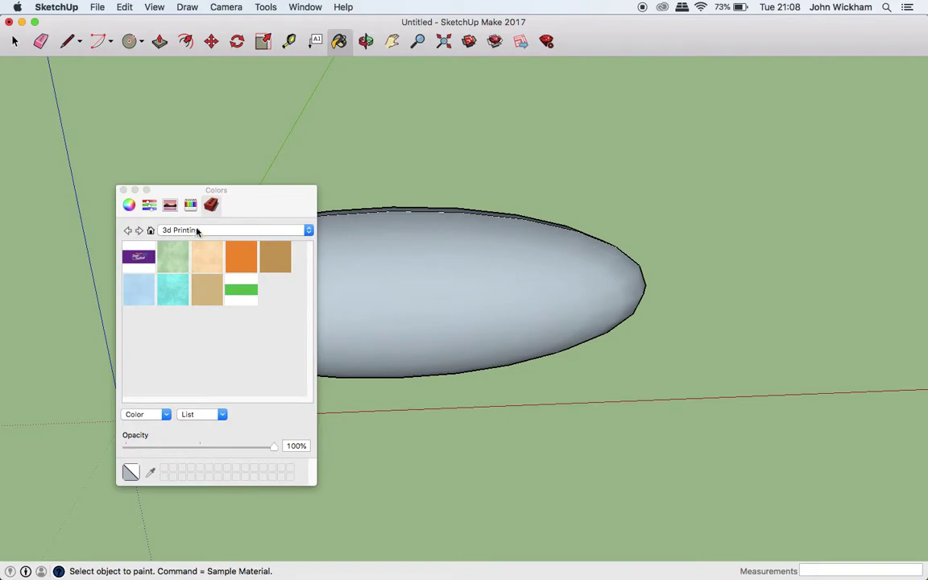
pyautogui.rightClick(203, 330)
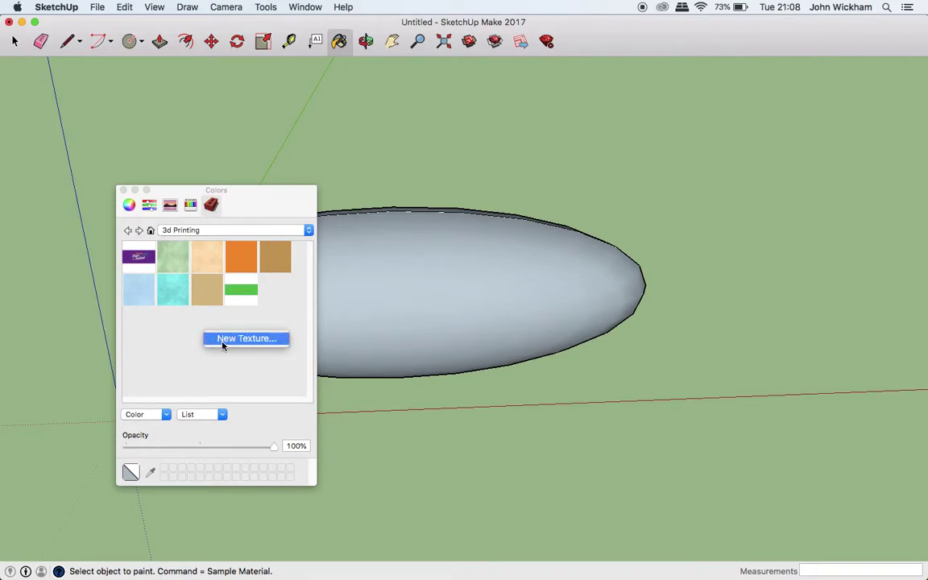
pyautogui.click(224, 338)
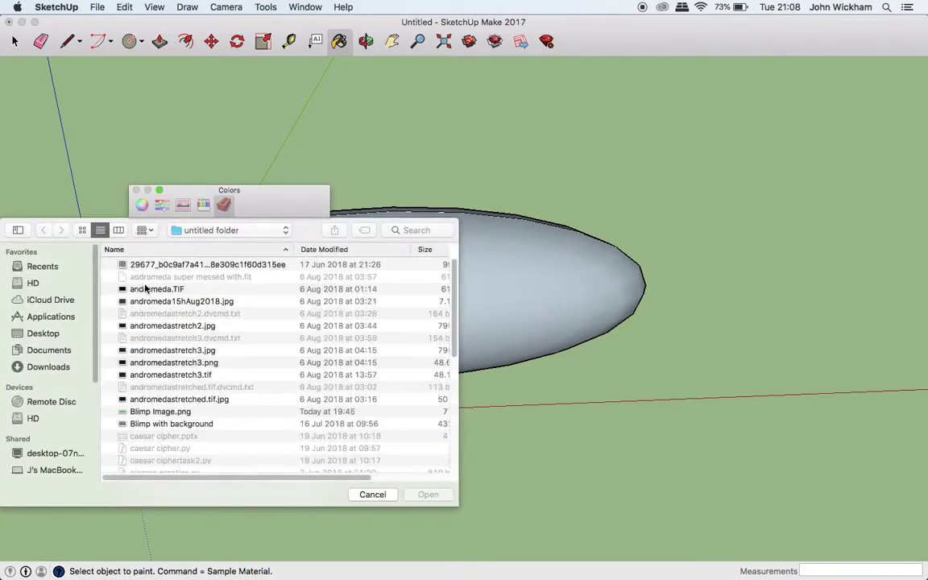
pyautogui.doubleClick(161, 412)
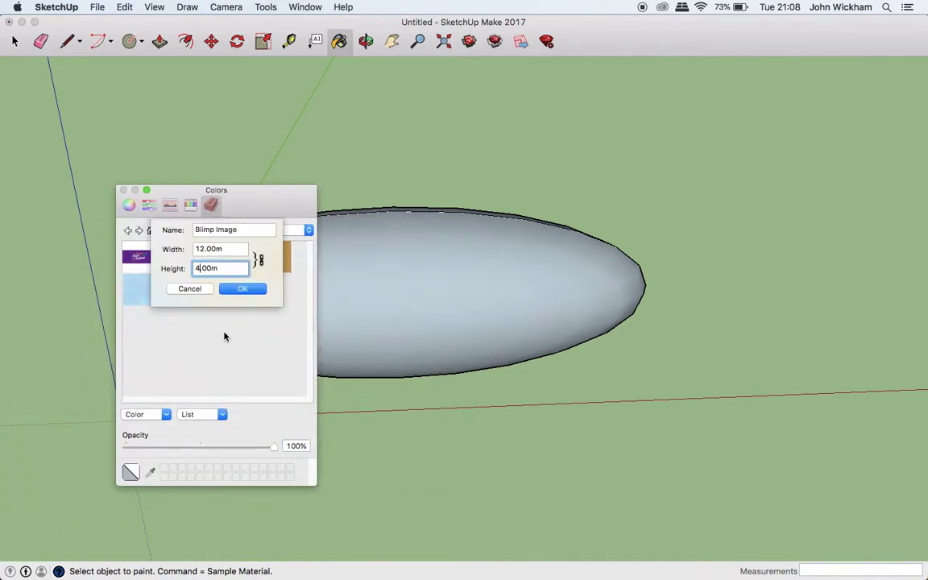
pyautogui.click(239, 289)
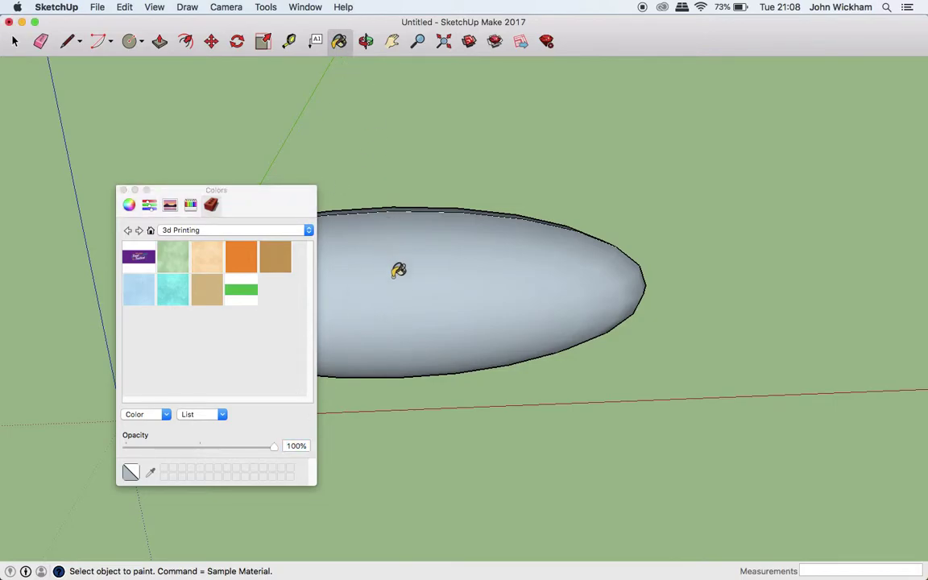
# - Paint the blimp with the new Blimp Image texture, then undo the painting
pyautogui.scroll(-3, 414, 235)
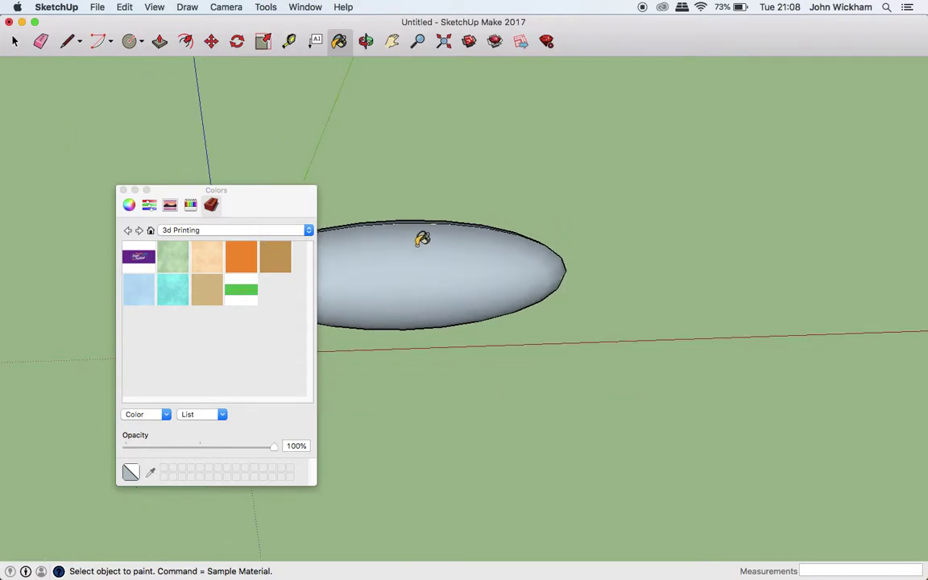
pyautogui.click(251, 286)
pyautogui.click(414, 242)
pyautogui.scroll(-1, 417, 246)
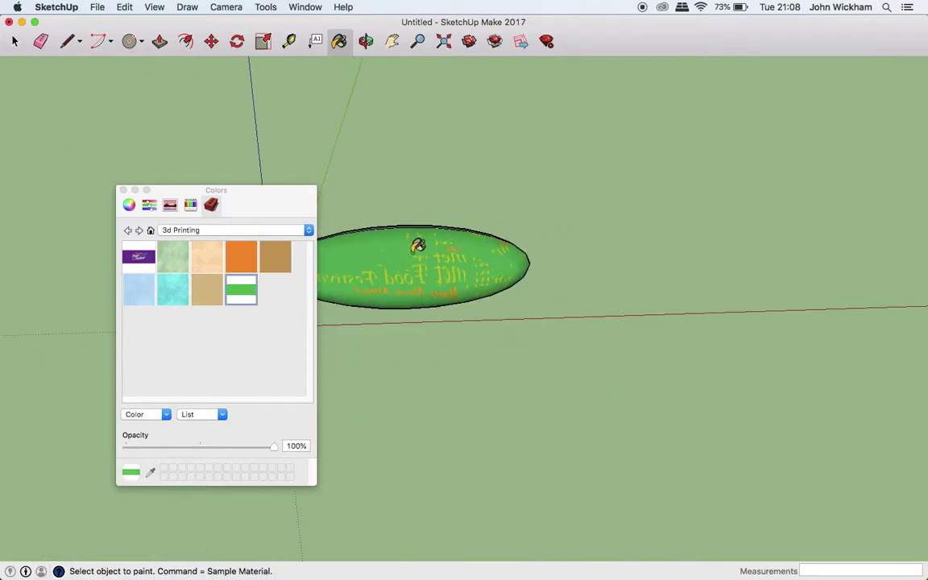
pyautogui.scroll(2, 418, 246)
pyautogui.scroll(-1, 428, 228)
pyautogui.scroll(3, 425, 232)
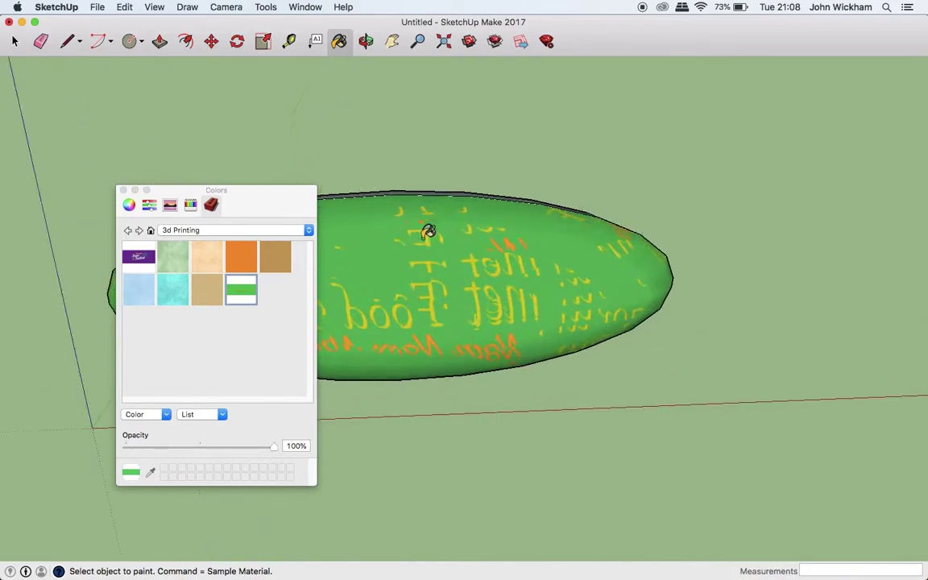
pyautogui.scroll(-2, 427, 231)
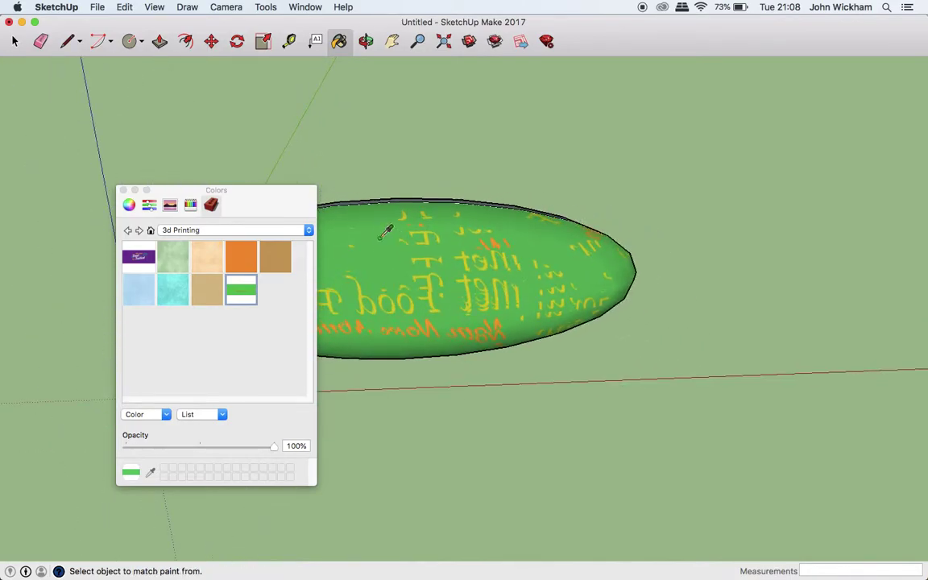
pyautogui.press('super+z')
pyautogui.moveTo(167, 193)
pyautogui.mouseDown()
pyautogui.moveTo(619, 128)
pyautogui.moveTo(742, 121)
pyautogui.mouseUp()
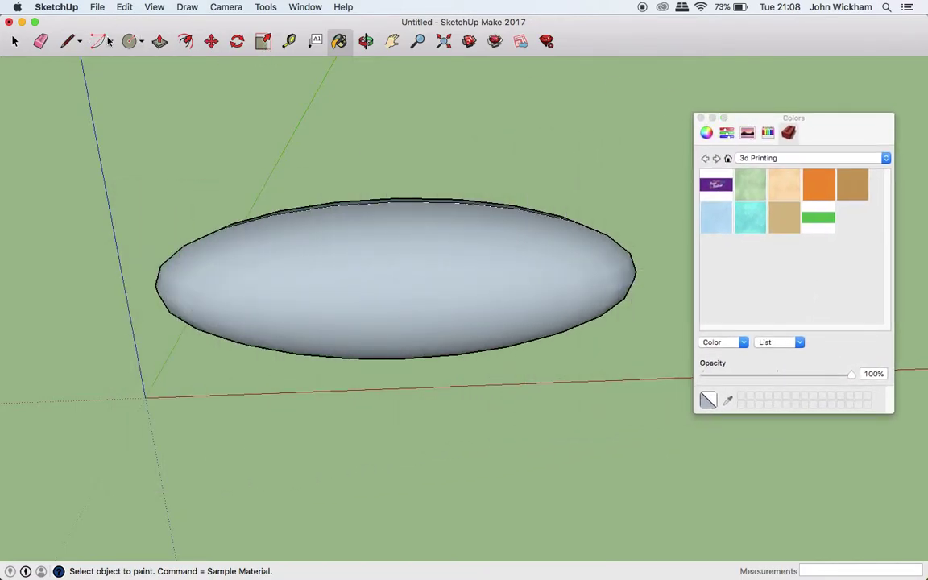
# - Draw an upright 12 m by 4 m rectangle starting from the origin
pyautogui.click(142, 42)
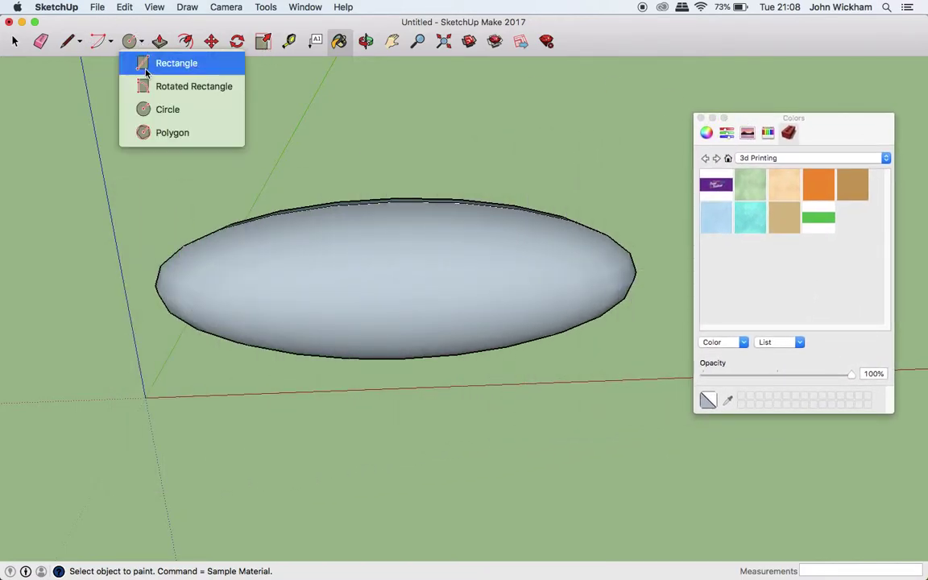
pyautogui.click(145, 69)
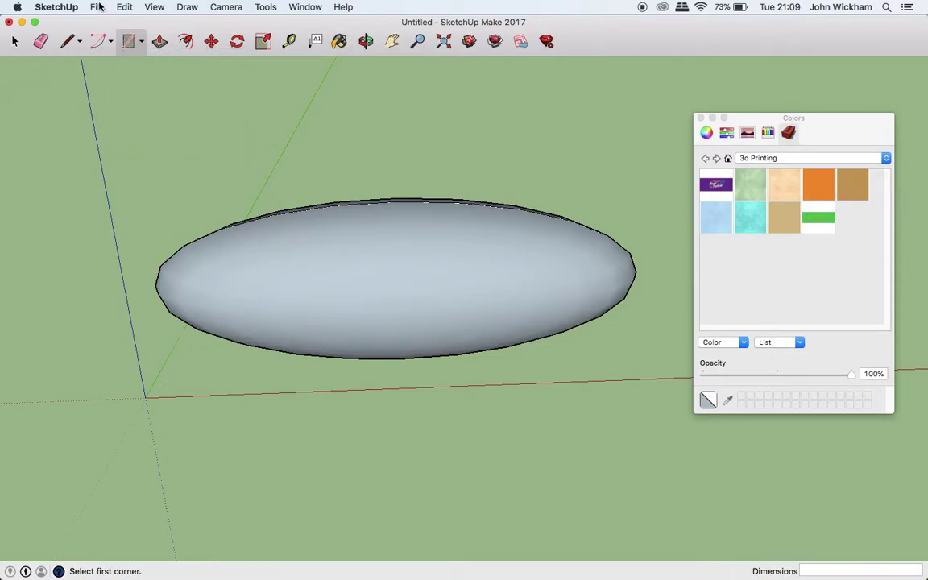
pyautogui.click(142, 44)
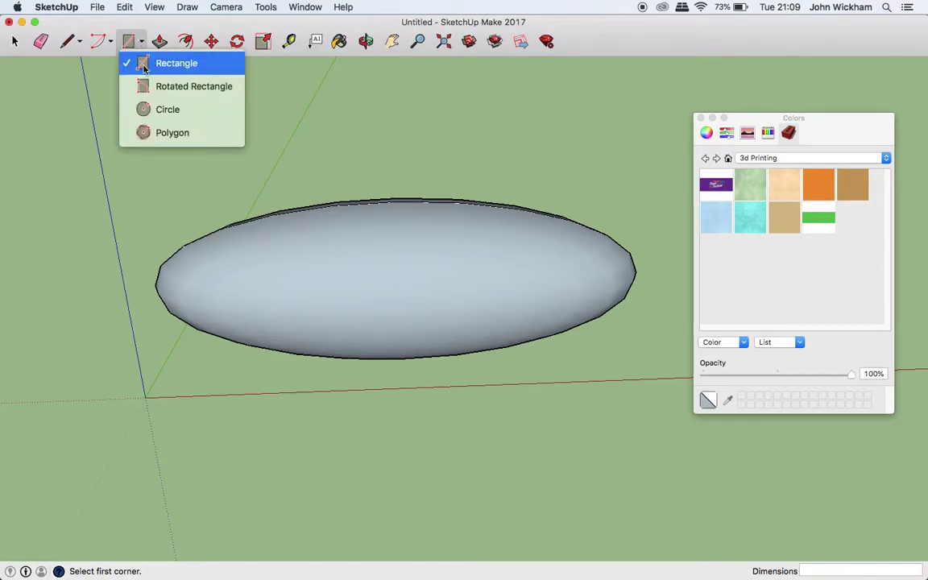
pyautogui.click(138, 69)
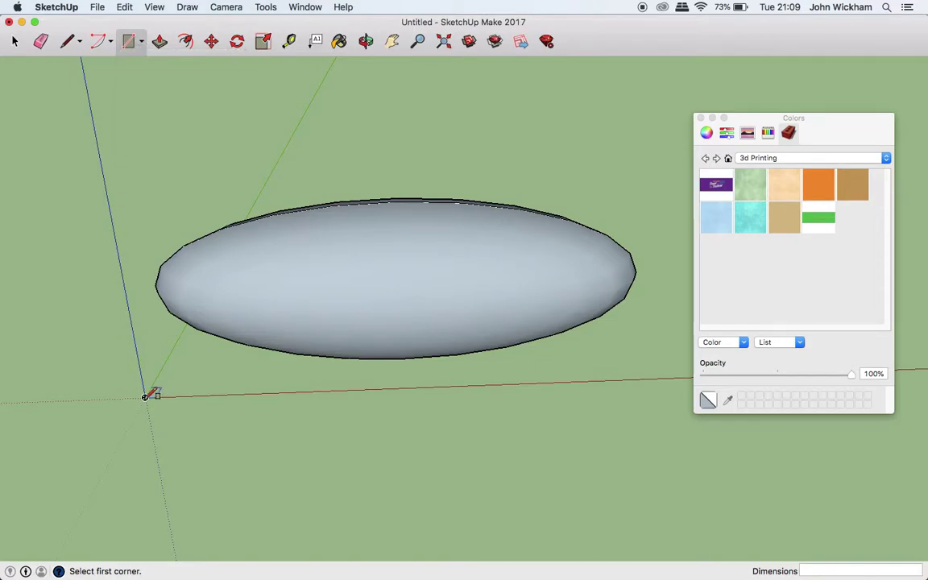
pyautogui.moveTo(162, 375); pyautogui.dragTo(202, 213, button='middle')
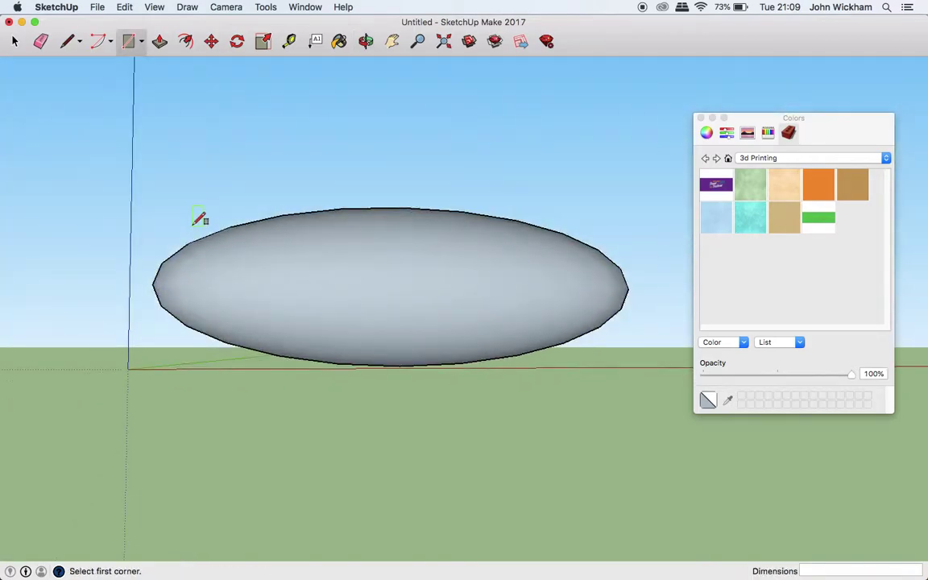
pyautogui.click(127, 369)
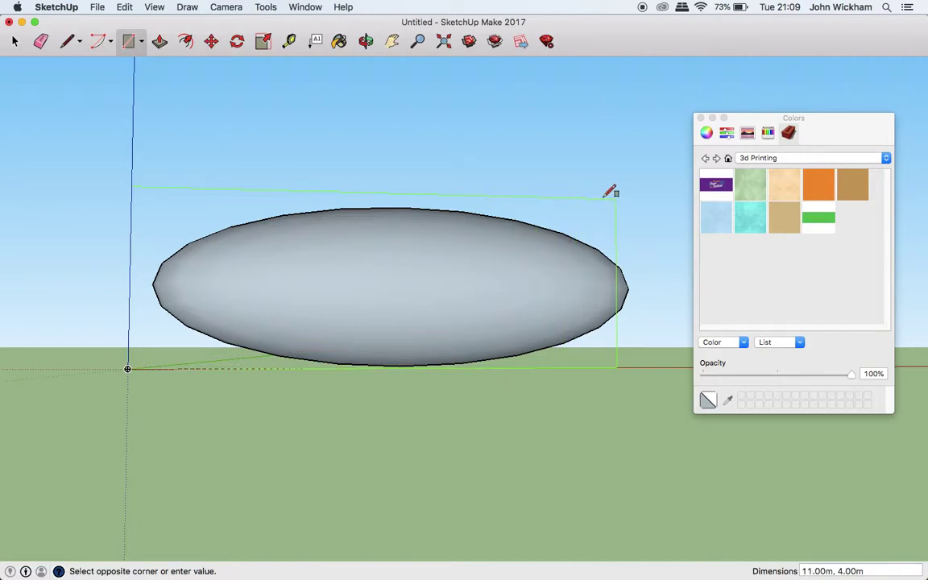
pyautogui.click(654, 192)
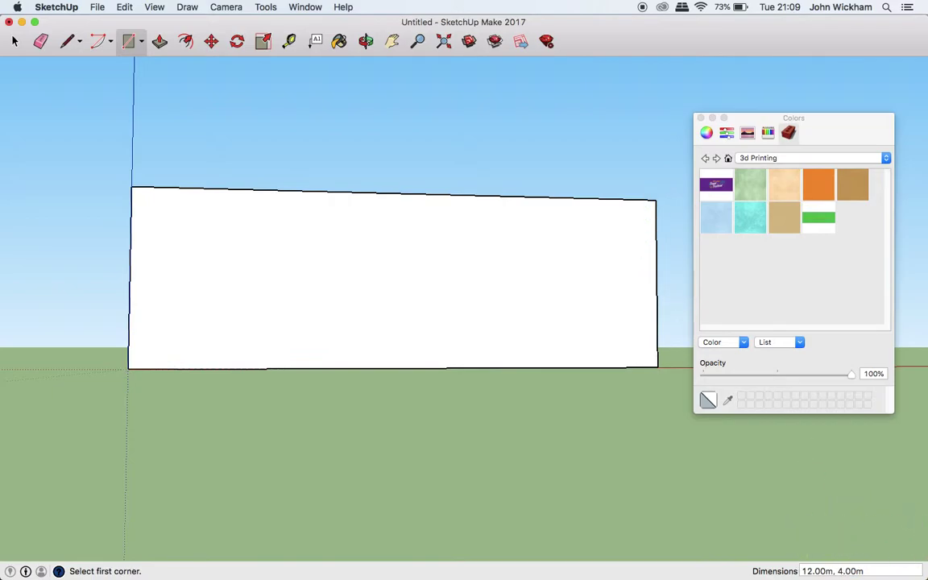
# - Orbit to view the rectangle in front of the blimp and close the Colors panel
pyautogui.press('o')
pyautogui.moveTo(572, 142); pyautogui.dragTo(580, 291)
pyautogui.press('r')
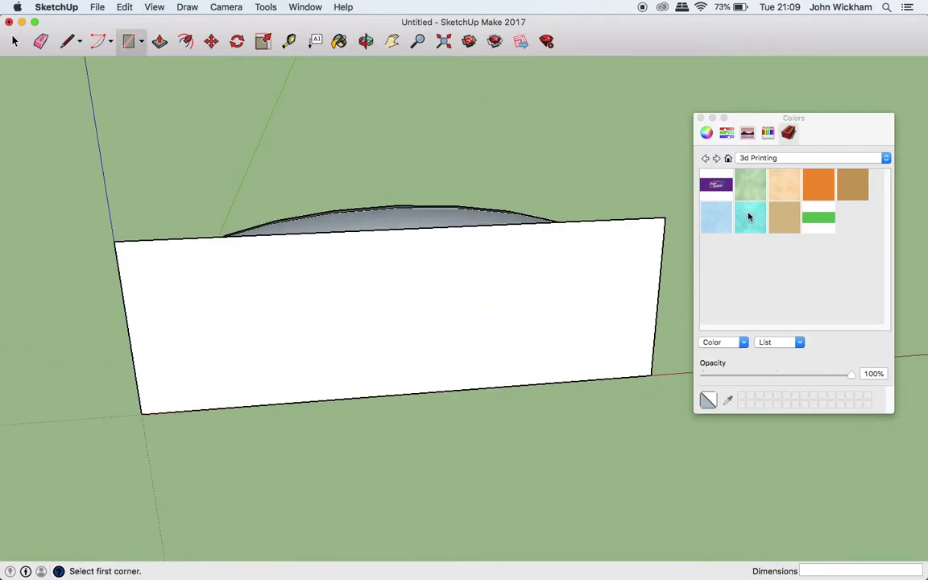
pyautogui.click(700, 118)
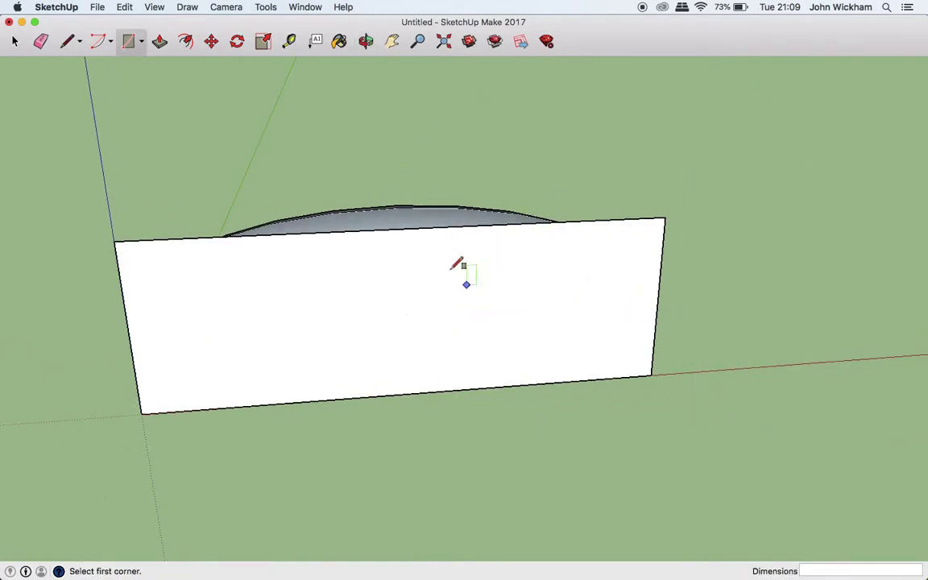
# - Create a Blimp Image texture sized 12.00m wide by 4.00m high
pyautogui.click(339, 41)
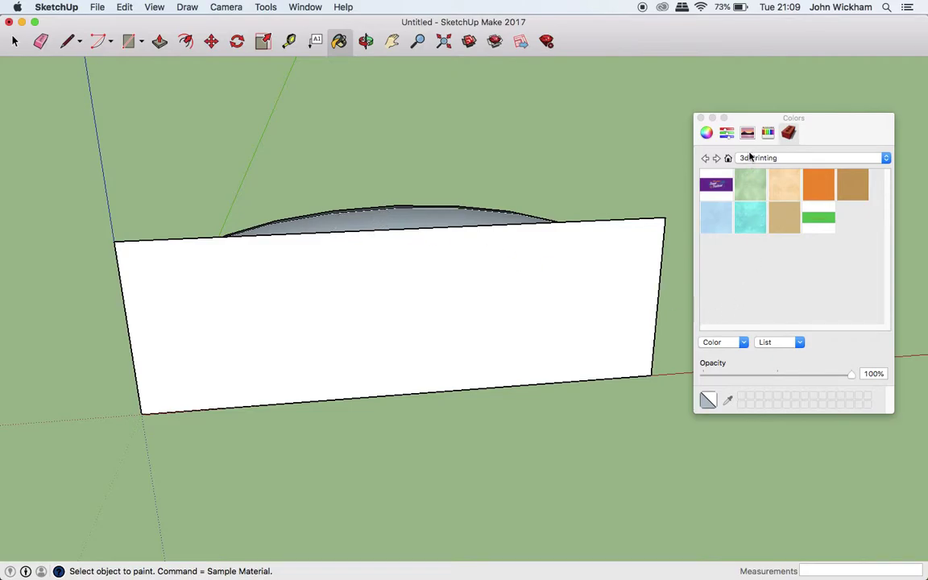
pyautogui.rightClick(769, 263)
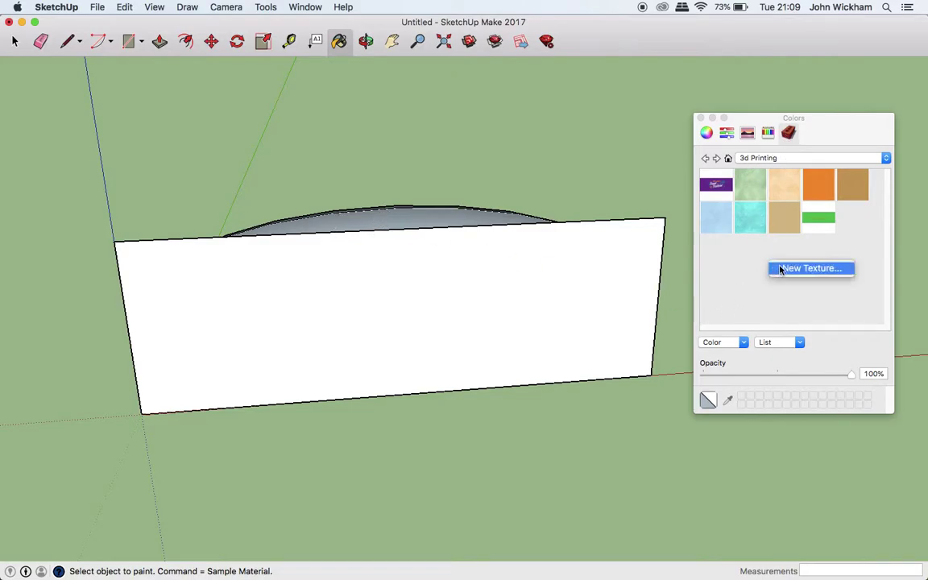
pyautogui.click(810, 269)
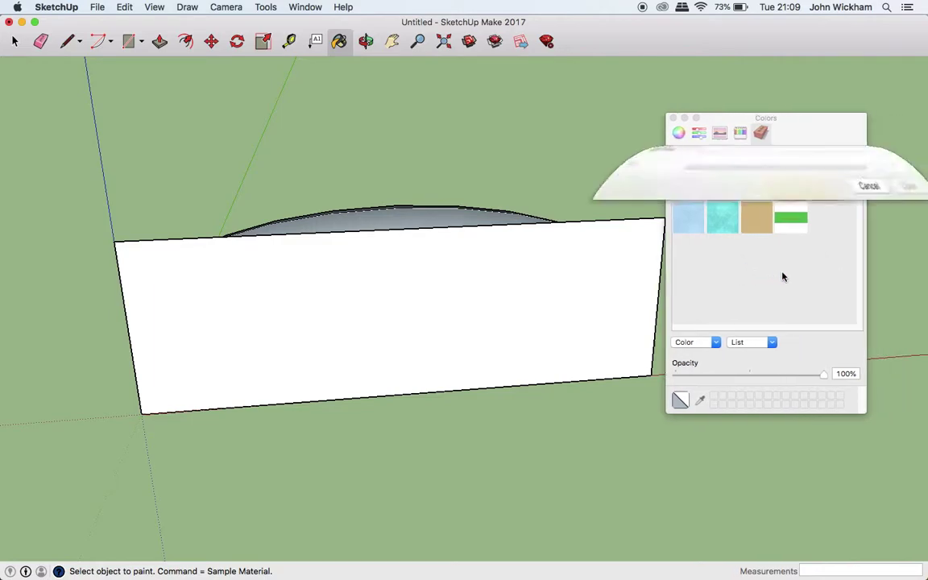
pyautogui.click(841, 423)
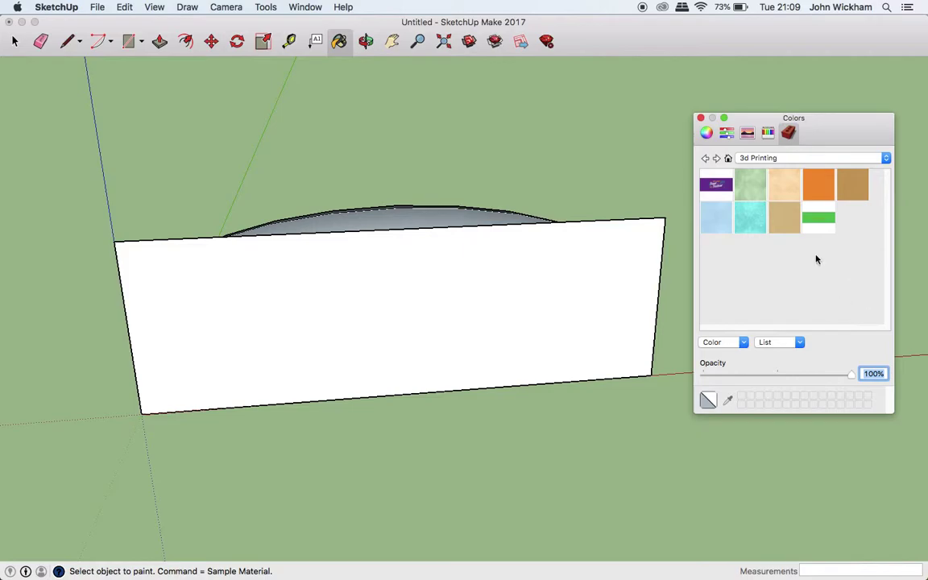
pyautogui.moveTo(846, 136); pyautogui.dragTo(783, 137)
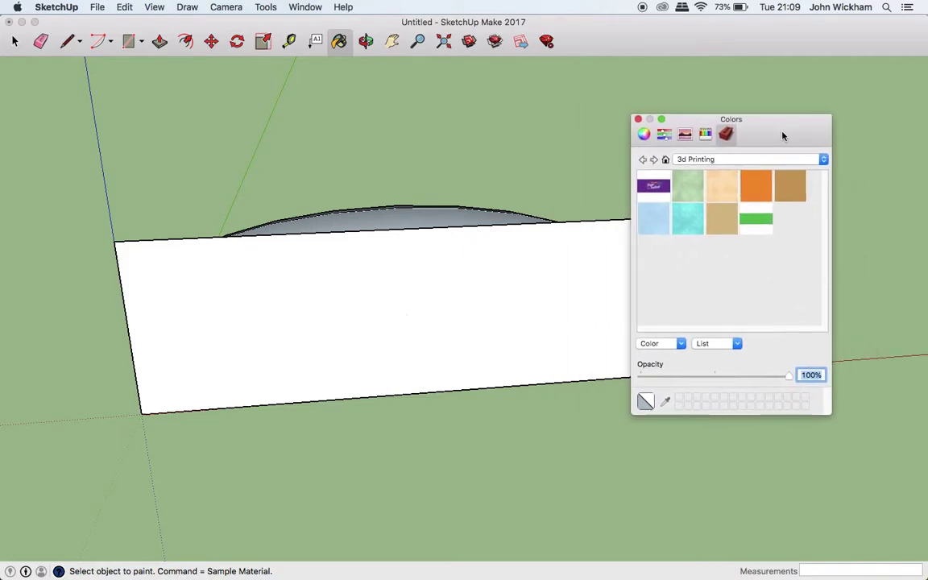
pyautogui.rightClick(692, 261)
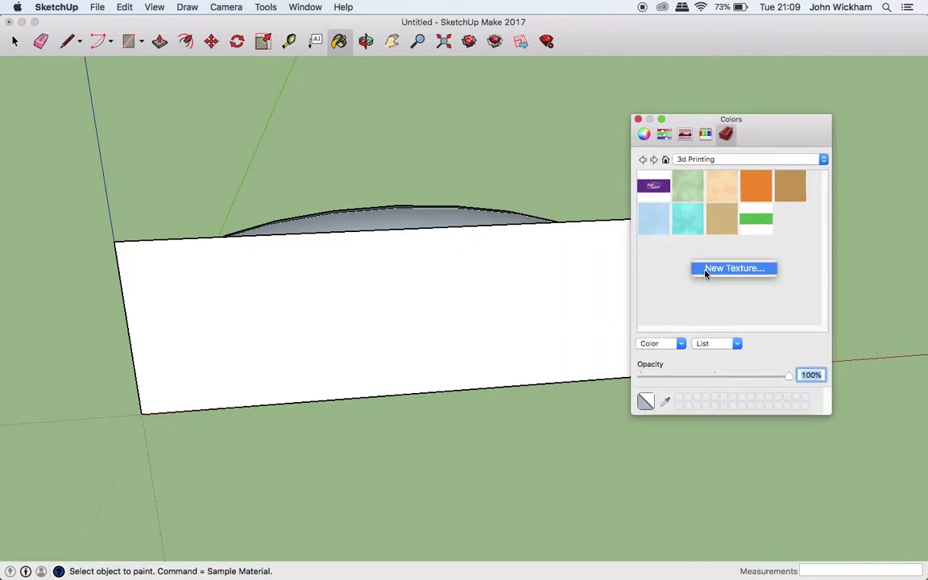
pyautogui.click(705, 271)
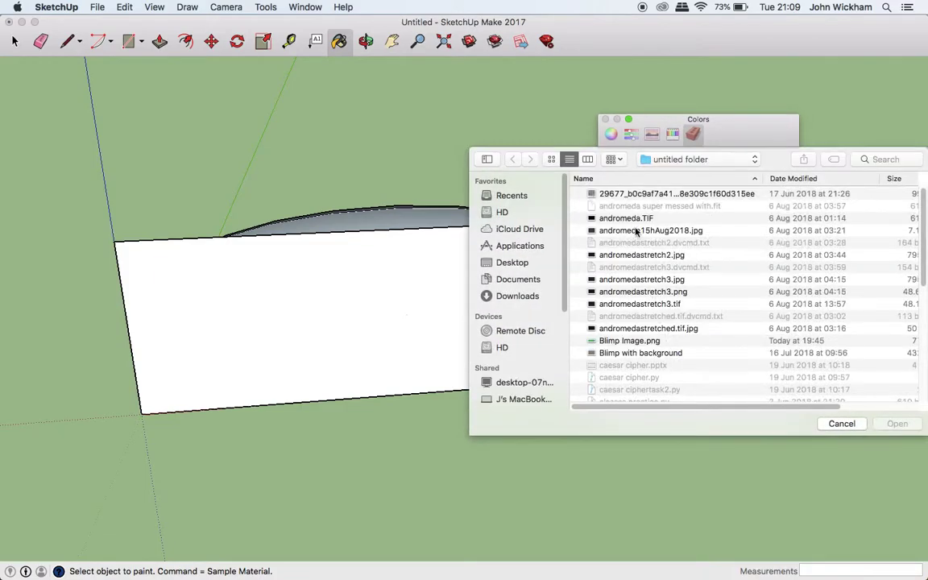
pyautogui.doubleClick(630, 341)
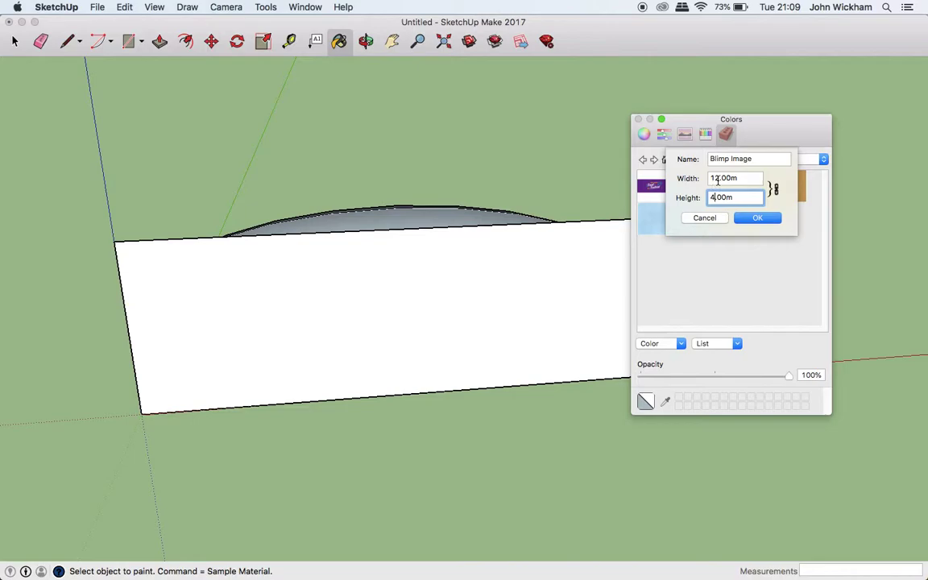
pyautogui.click(718, 179)
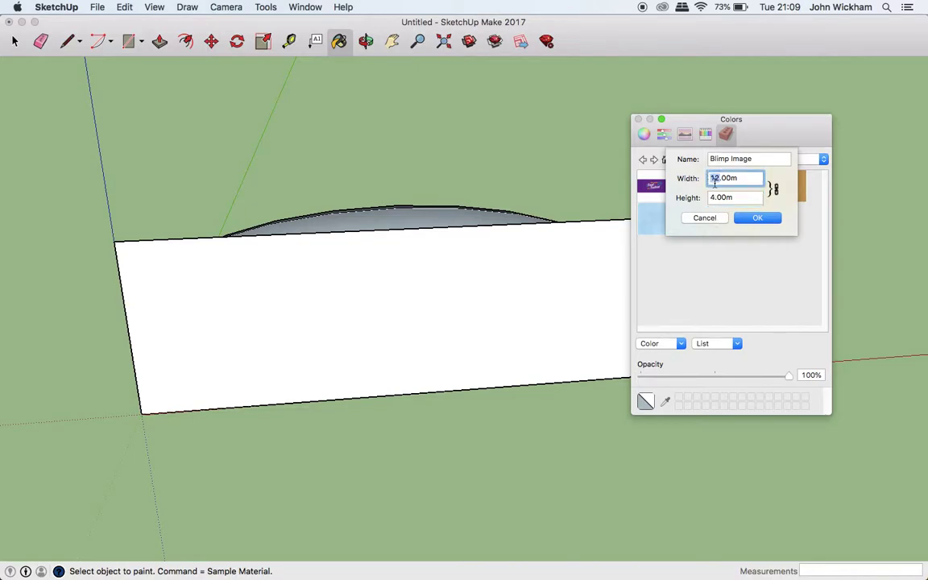
pyautogui.click(717, 197)
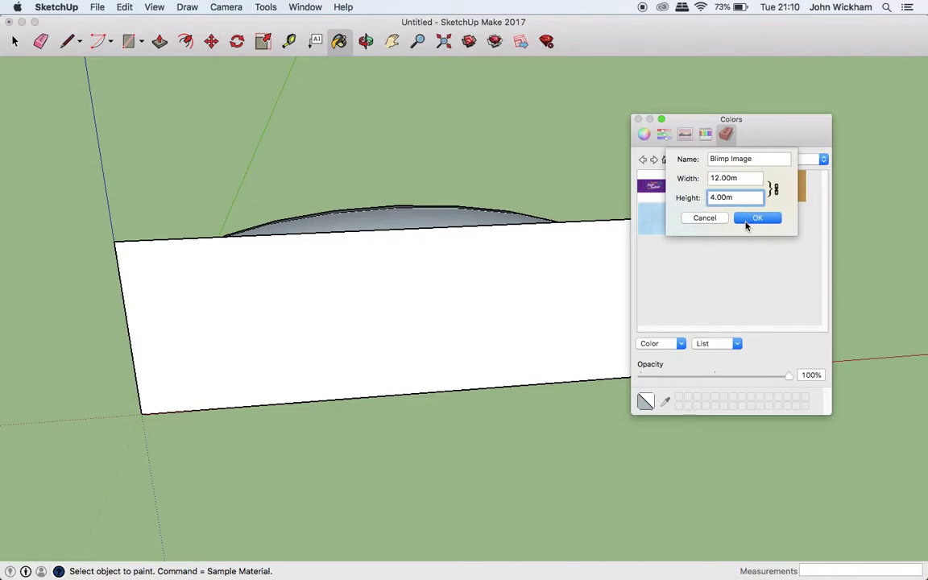
pyautogui.click(747, 221)
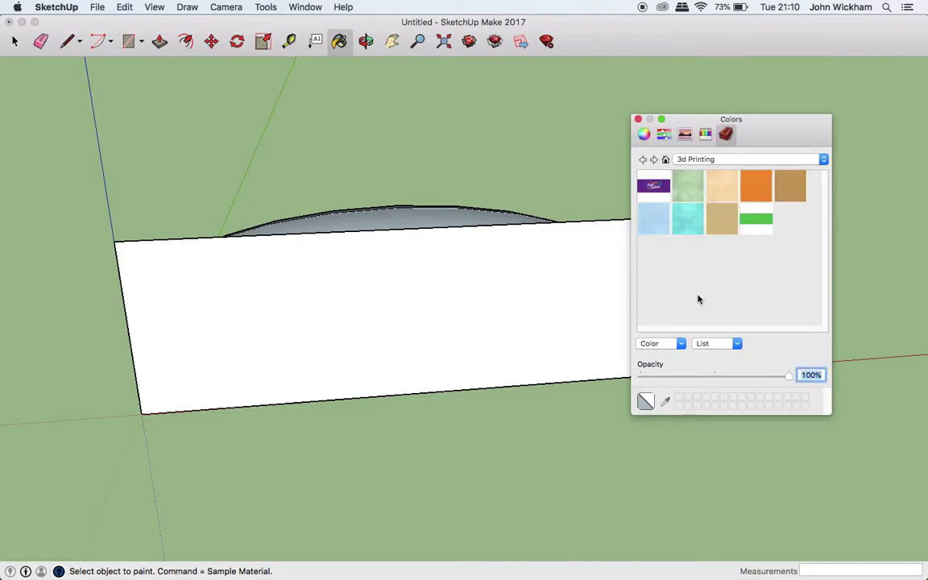
# - Paint the white rectangle face with the green Blimp Image material
pyautogui.click(757, 223)
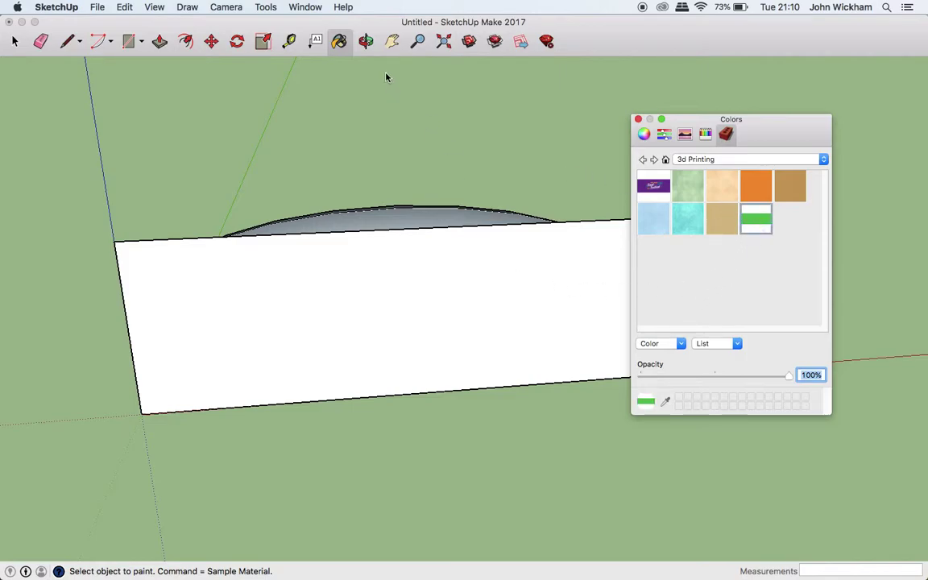
pyautogui.doubleClick(759, 225)
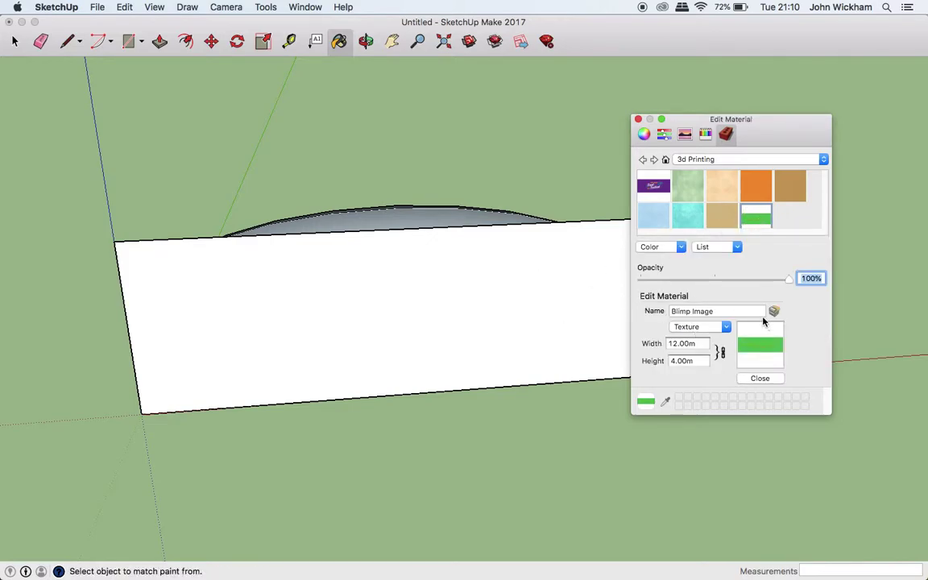
pyautogui.click(342, 44)
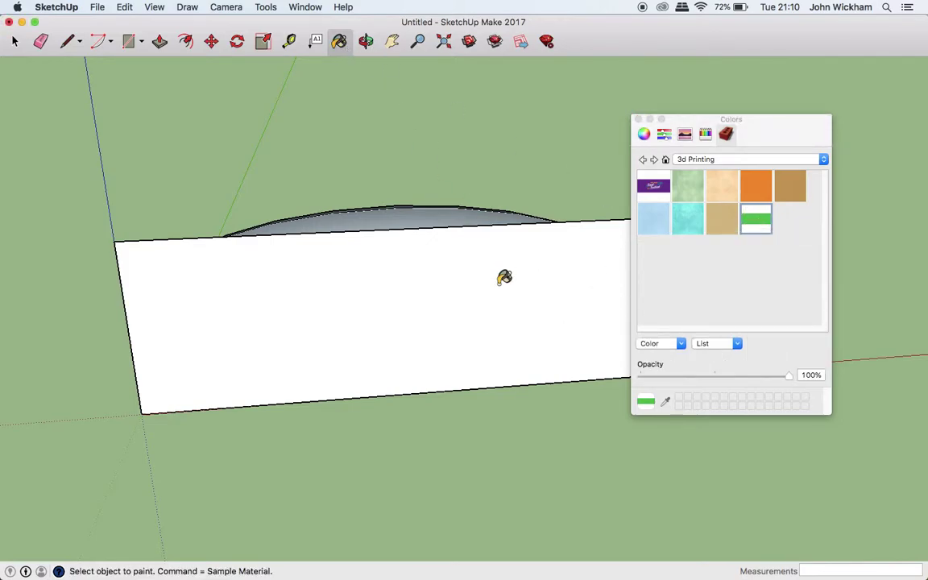
pyautogui.click(502, 278)
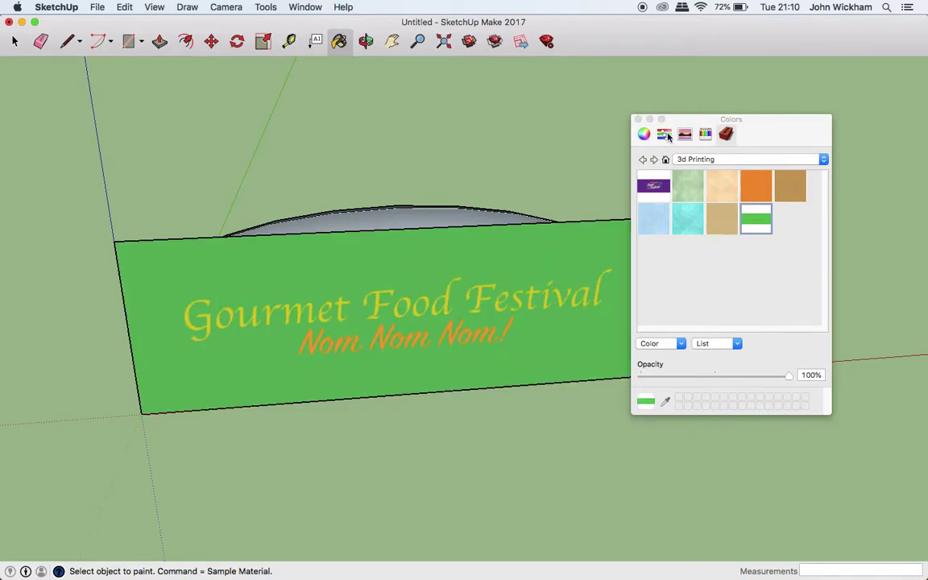
pyautogui.moveTo(634, 120); pyautogui.dragTo(748, 123)
pyautogui.moveTo(802, 137); pyautogui.dragTo(760, 146)
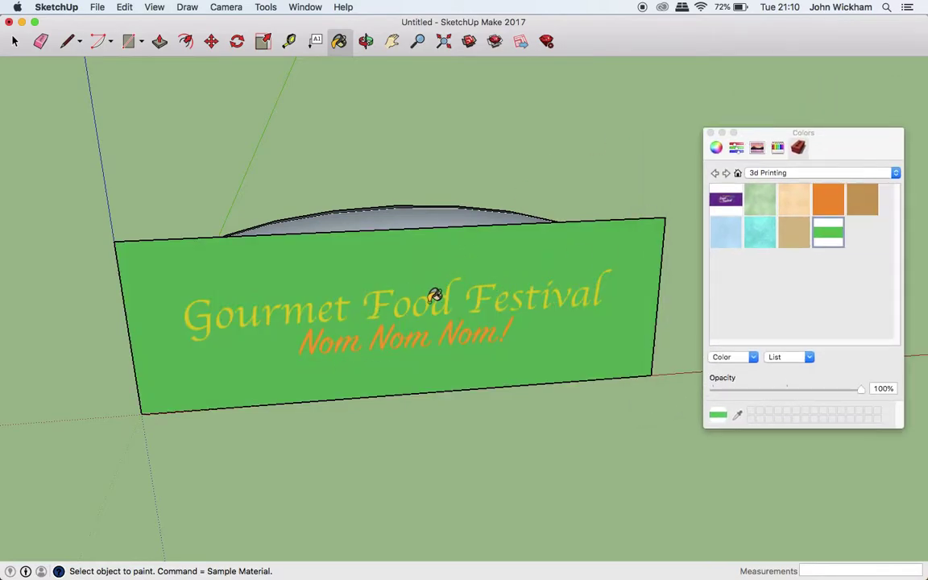
# - Set the sign face's festival texture to Projected
pyautogui.moveTo(461, 153); pyautogui.dragTo(258, 174, button='middle')
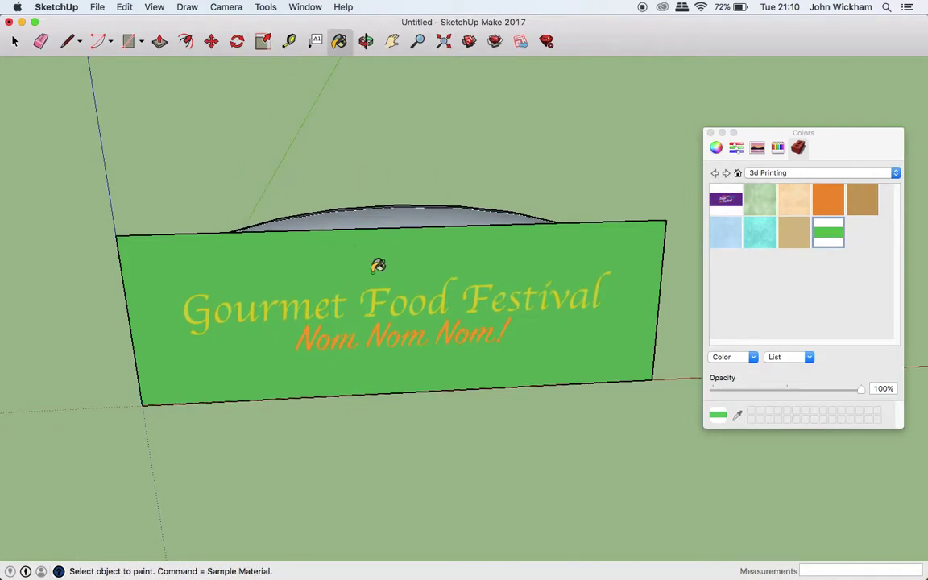
pyautogui.rightClick(408, 288)
pyautogui.moveTo(441, 439)
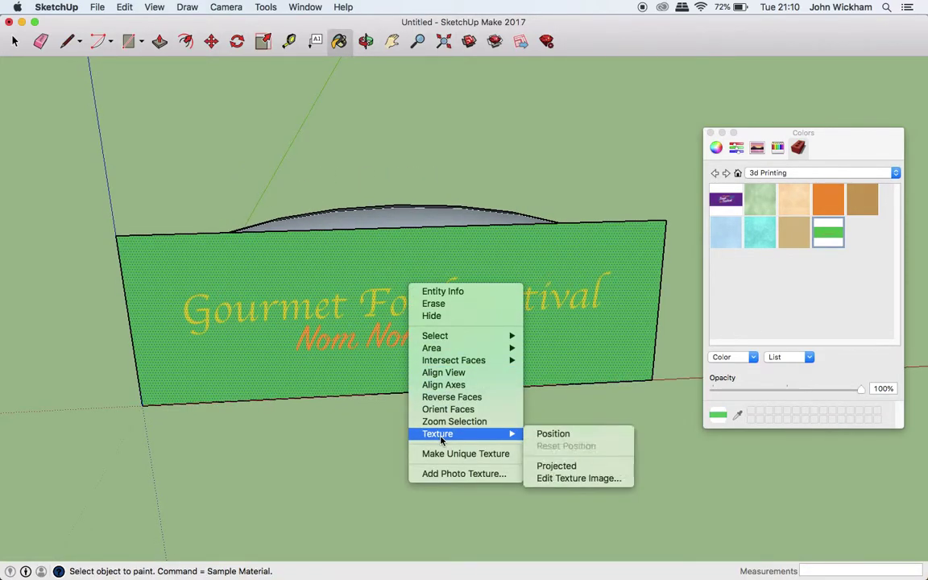
pyautogui.click(564, 468)
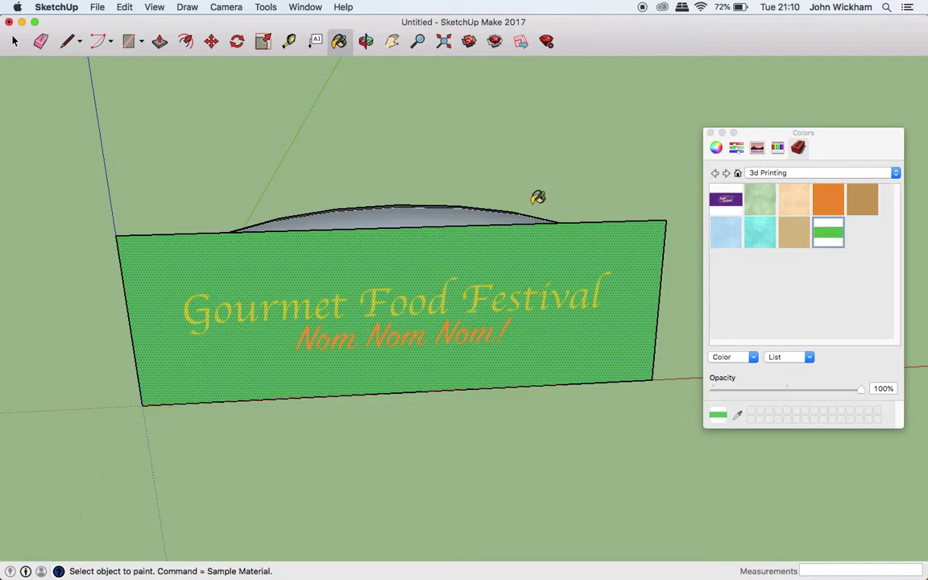
# - Sample the projected texture from the sign and paint the dome's top with it
pyautogui.press('super')
pyautogui.press('o')
pyautogui.moveTo(489, 138)
pyautogui.mouseDown(button='middle')
pyautogui.moveTo(476, 251)
pyautogui.moveTo(433, 240)
pyautogui.mouseUp(button='middle')
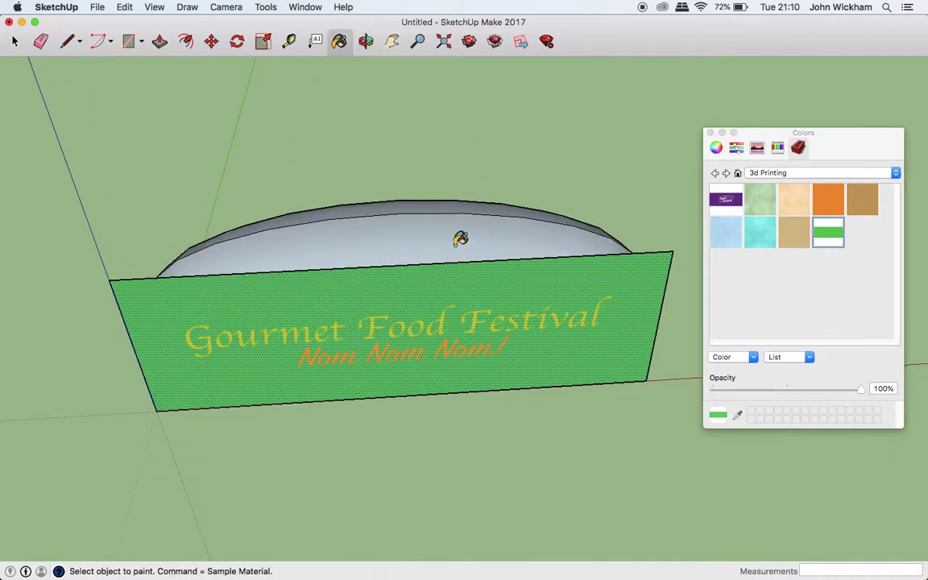
pyautogui.click(454, 249)
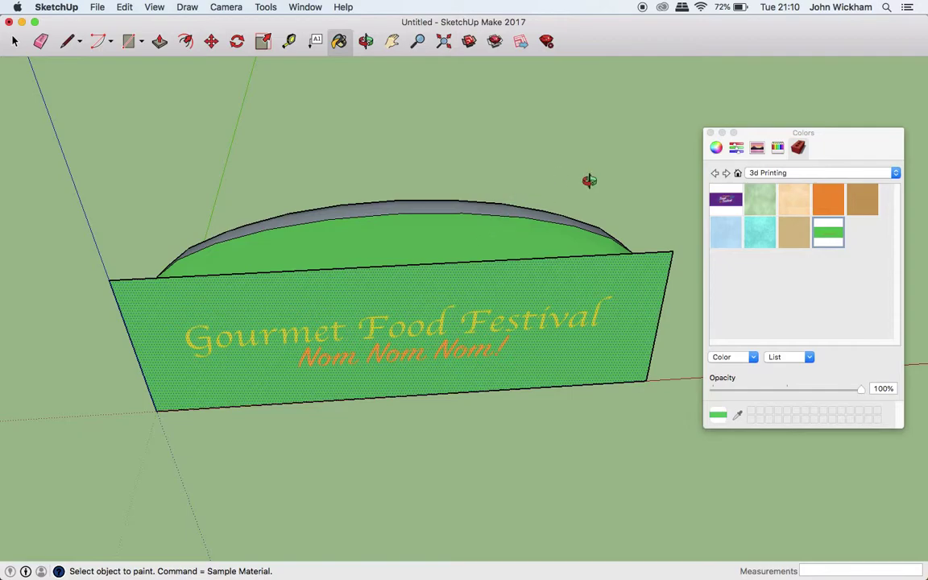
pyautogui.moveTo(592, 180)
pyautogui.mouseDown(button='middle')
pyautogui.moveTo(331, 207)
pyautogui.moveTo(108, 88)
pyautogui.mouseUp(button='middle')
pyautogui.moveTo(442, 209)
pyautogui.mouseDown(button='middle')
pyautogui.moveTo(379, 95)
pyautogui.moveTo(265, 104)
pyautogui.moveTo(553, 139)
pyautogui.moveTo(417, 214)
pyautogui.moveTo(311, 151)
pyautogui.moveTo(369, 110)
pyautogui.moveTo(472, 290)
pyautogui.moveTo(578, 226)
pyautogui.moveTo(528, 124)
pyautogui.moveTo(304, 99)
pyautogui.moveTo(487, 126)
pyautogui.moveTo(270, 118)
pyautogui.moveTo(348, 131)
pyautogui.moveTo(631, 131)
pyautogui.moveTo(611, 178)
pyautogui.moveTo(536, 229)
pyautogui.moveTo(578, 196)
pyautogui.moveTo(541, 212)
pyautogui.mouseUp(button='middle')
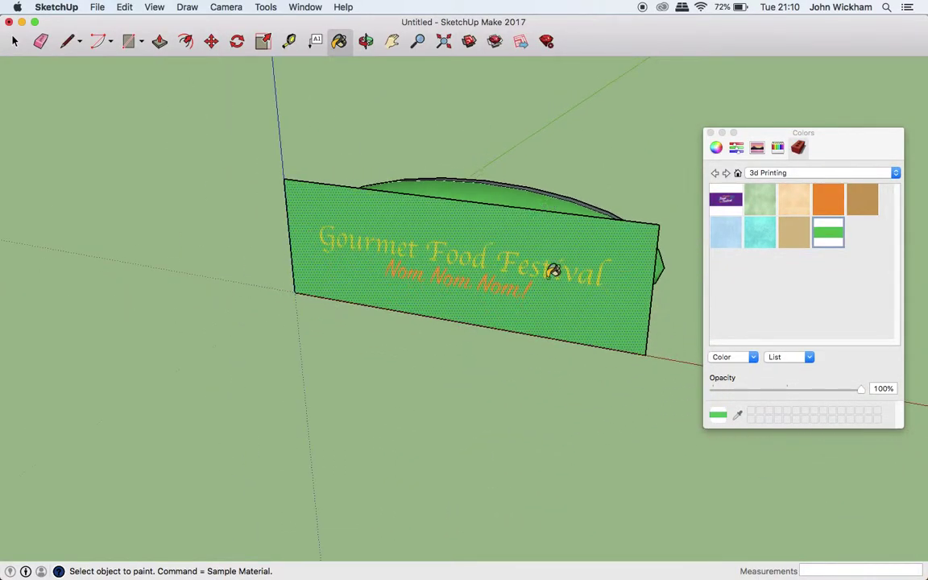
pyautogui.moveTo(589, 183); pyautogui.dragTo(299, 198, button='middle')
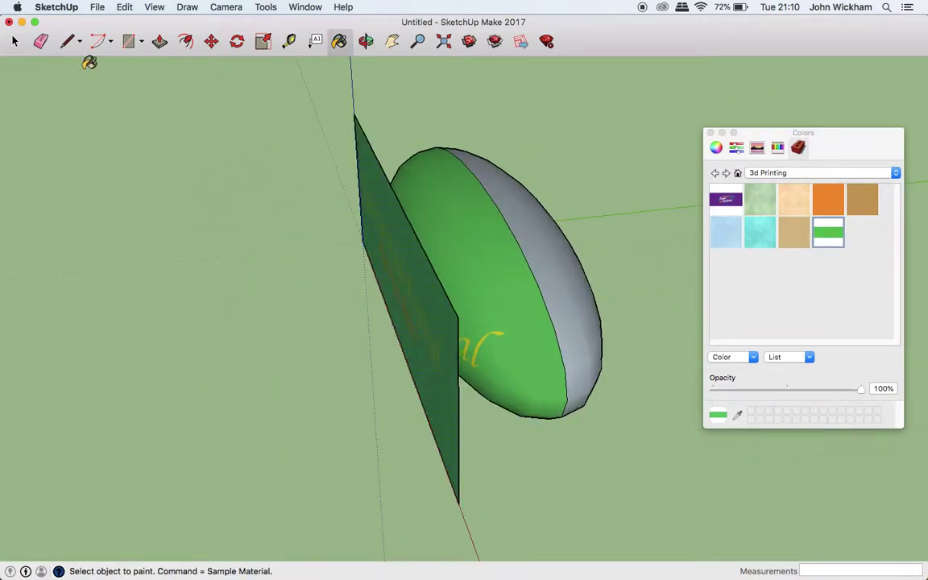
# - Move the sign by its bottom corner along the green axis to the dome's other side
pyautogui.click(211, 42)
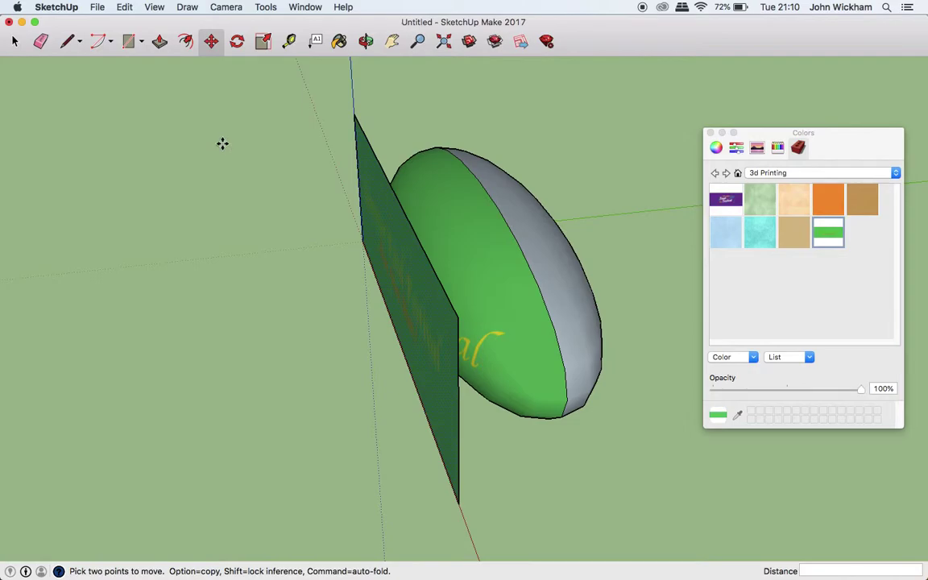
pyautogui.moveTo(221, 143); pyautogui.dragTo(611, 218, button='middle')
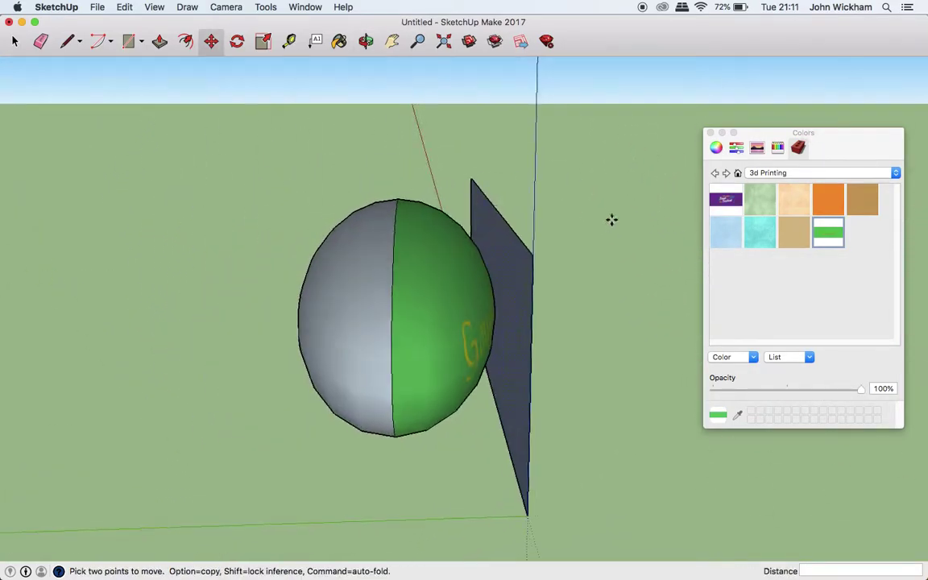
pyautogui.scroll(-2, 566, 255)
pyautogui.scroll(2, 560, 274)
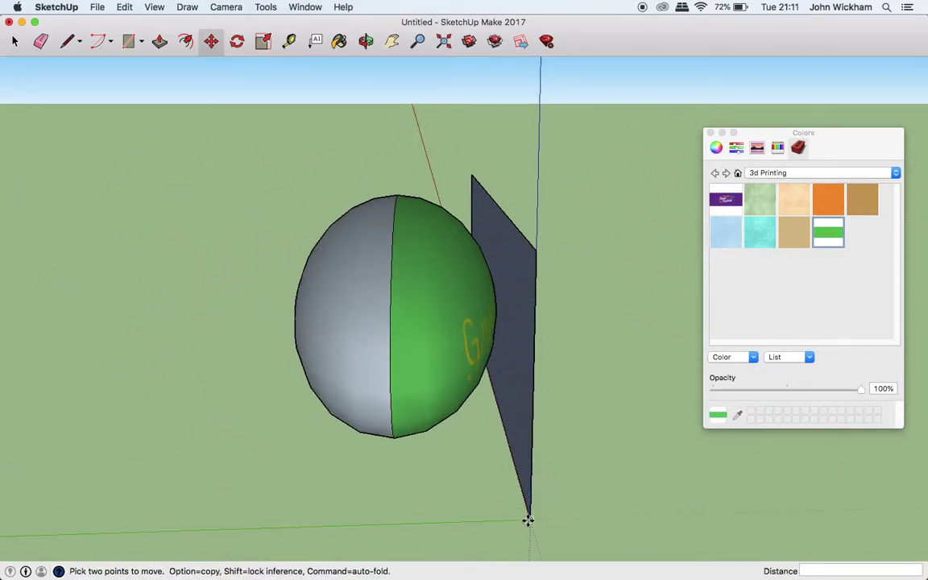
pyautogui.click(530, 518)
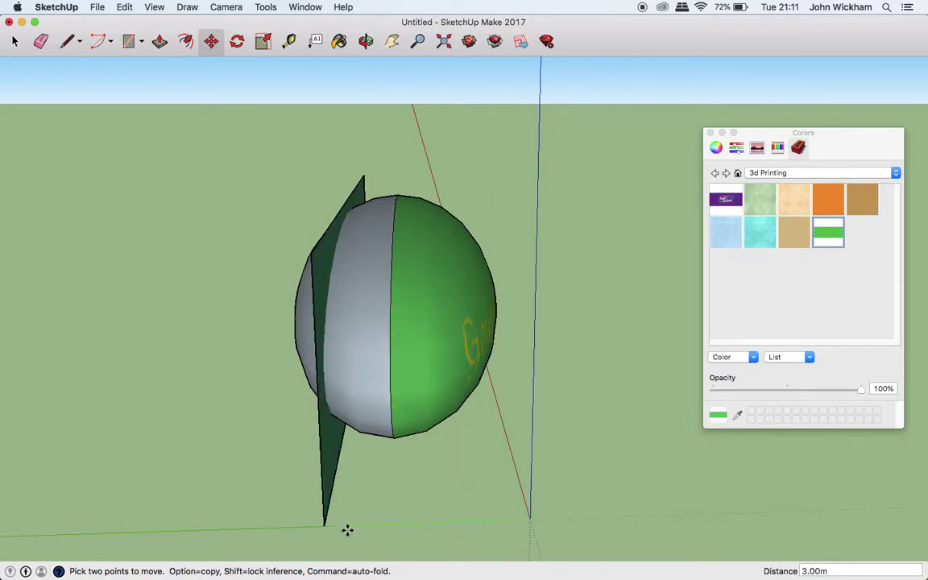
pyautogui.click(275, 532)
pyautogui.moveTo(181, 354); pyautogui.dragTo(597, 362, button='middle')
pyautogui.scroll(3, 538, 407)
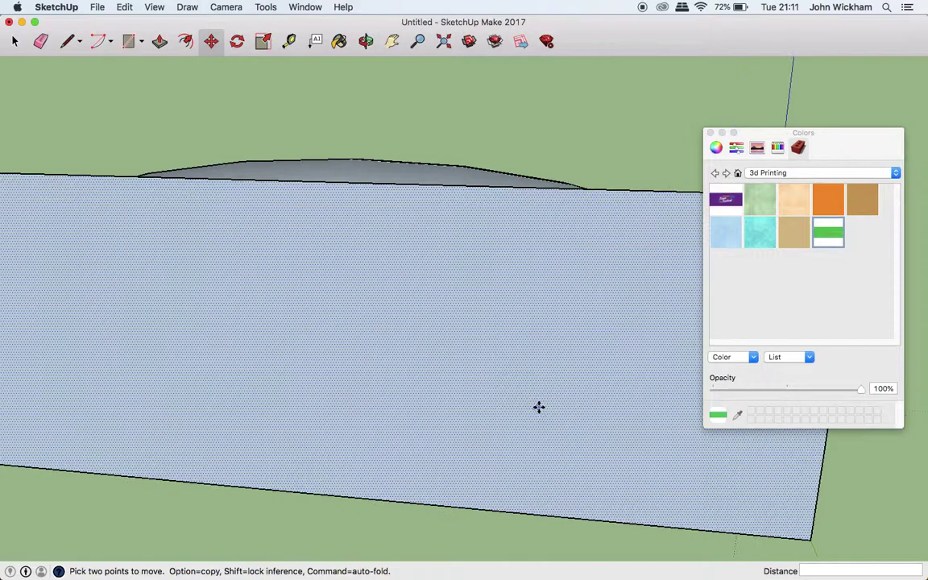
pyautogui.scroll(-4, 538, 406)
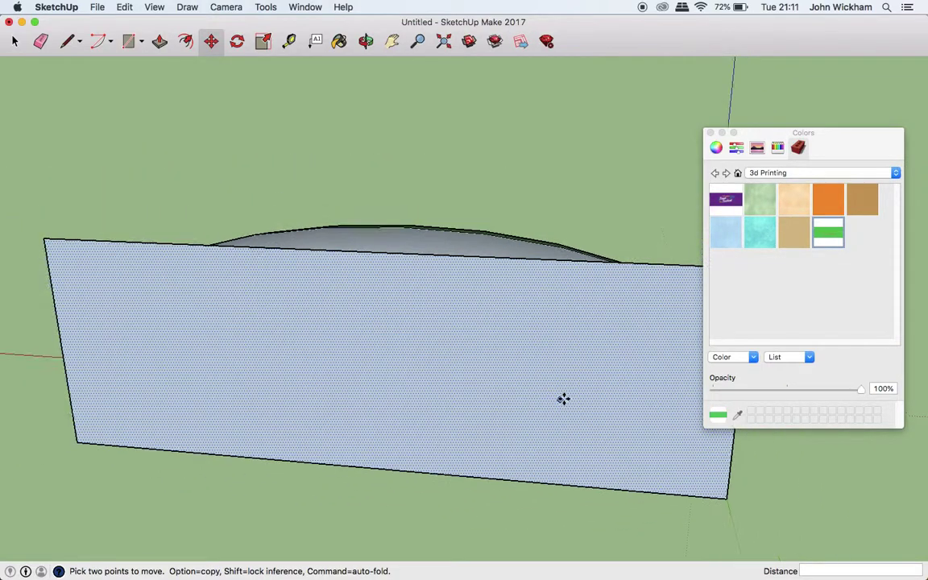
# - Rotate the sign 180° about its bottom edge so the festival face points outward
pyautogui.click(237, 42)
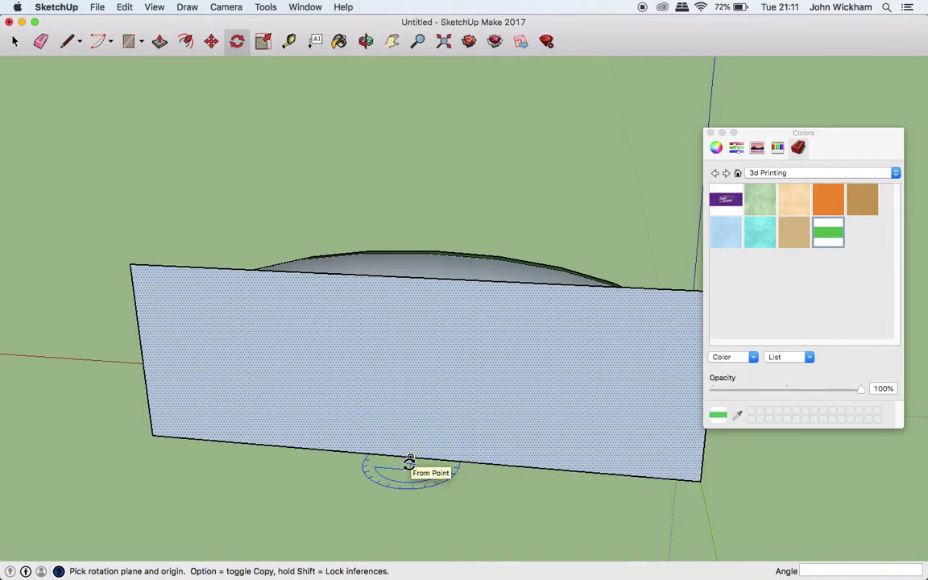
pyautogui.moveTo(410, 460); pyautogui.dragTo(464, 467)
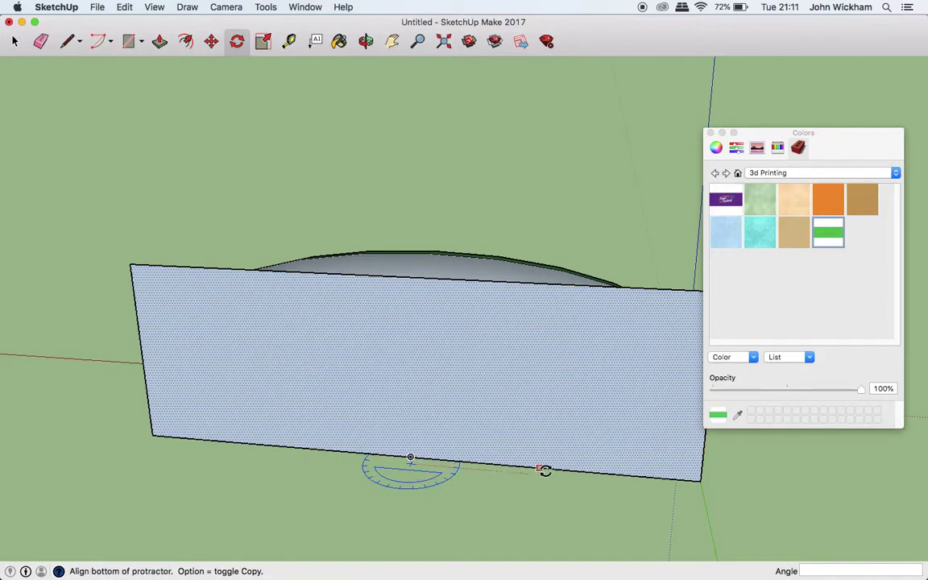
pyautogui.moveTo(545, 469); pyautogui.dragTo(702, 479)
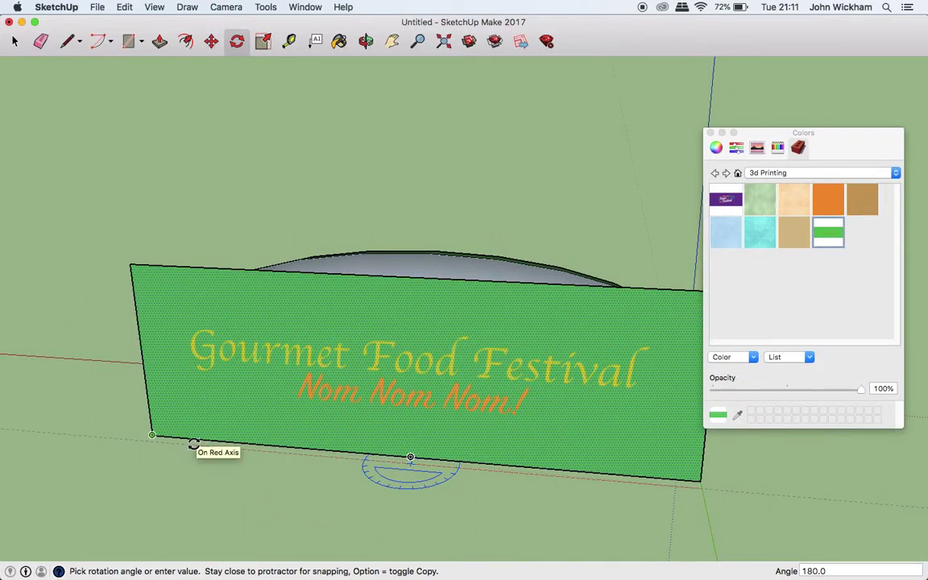
pyautogui.click(193, 445)
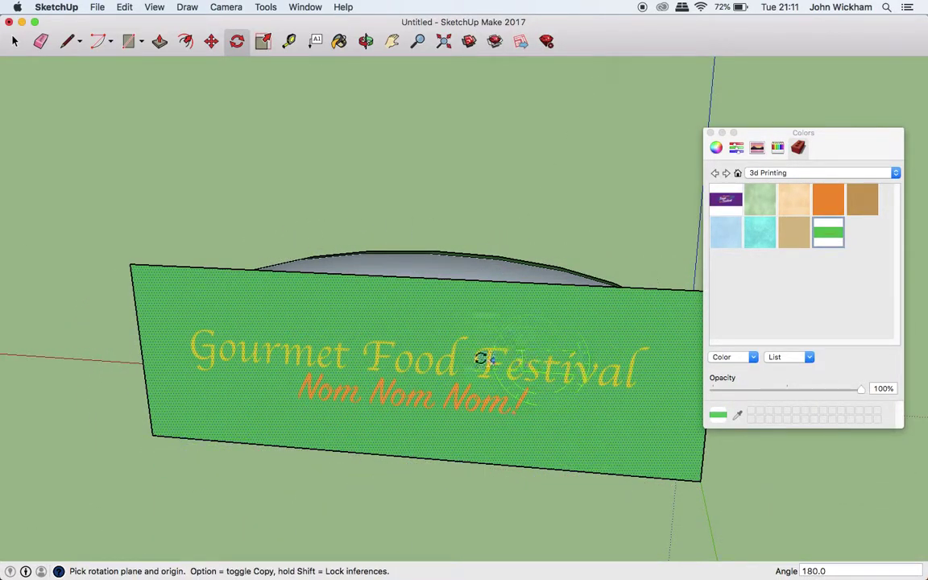
# - Sample the sign's material and paint the dome surface green
pyautogui.click(334, 44)
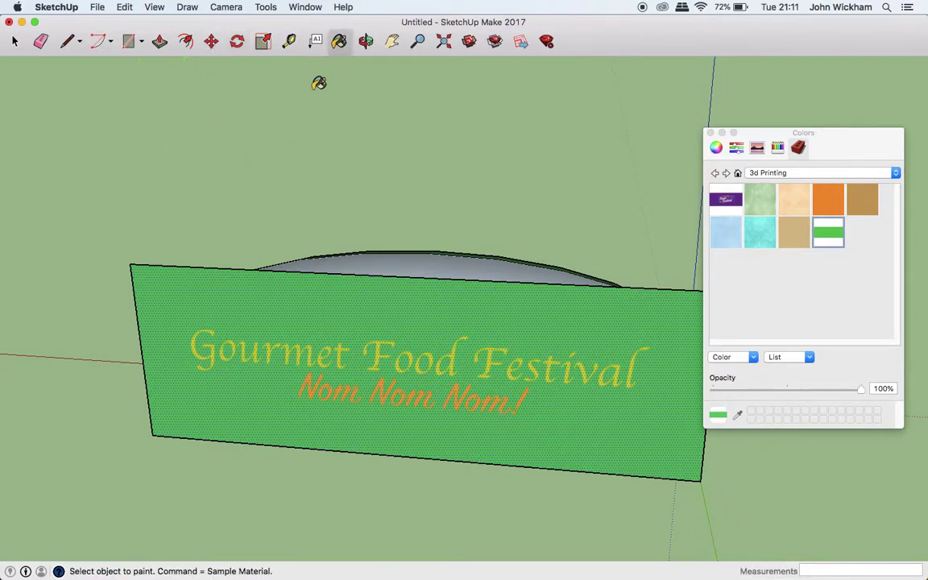
pyautogui.press('super')
pyautogui.click(407, 259)
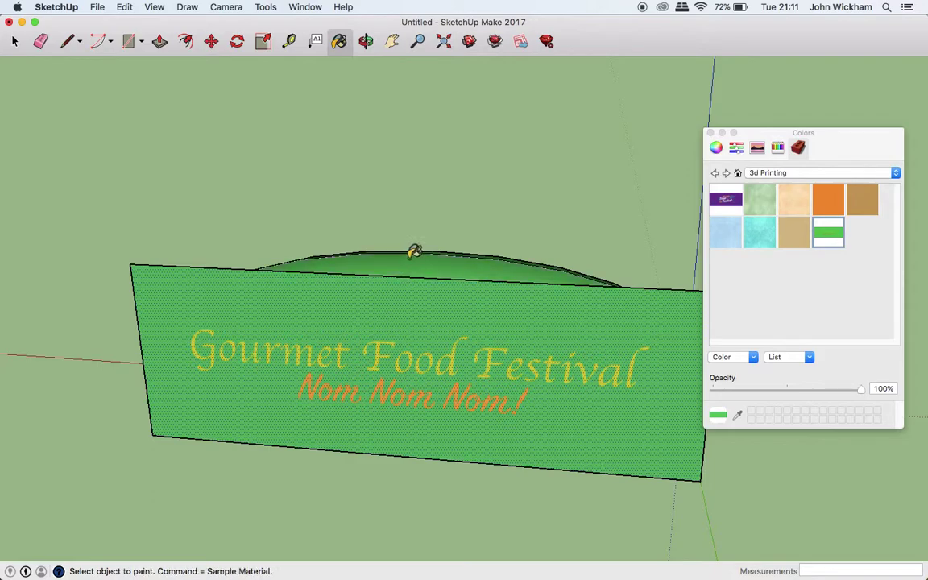
# - Select and delete the sign face in front of the dome
pyautogui.moveTo(364, 175)
pyautogui.mouseDown(button='middle')
pyautogui.moveTo(365, 240)
pyautogui.moveTo(446, 441)
pyautogui.moveTo(559, 346)
pyautogui.moveTo(464, 216)
pyautogui.moveTo(324, 161)
pyautogui.mouseUp(button='middle')
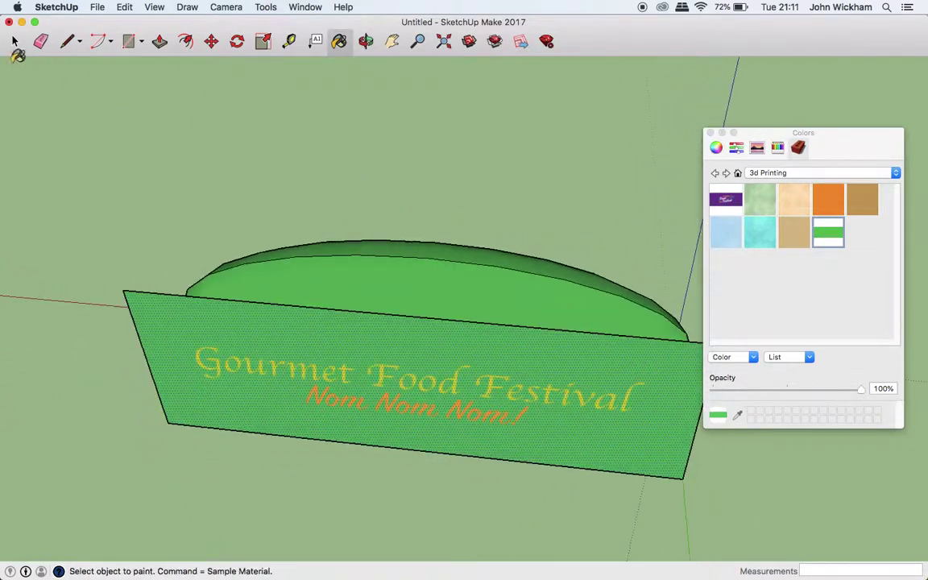
pyautogui.click(14, 41)
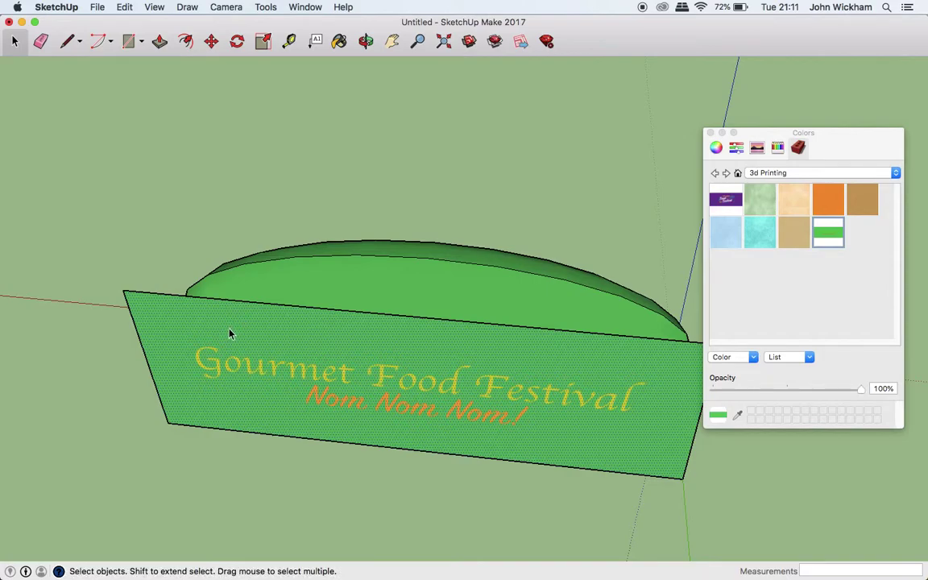
pyautogui.click(171, 300)
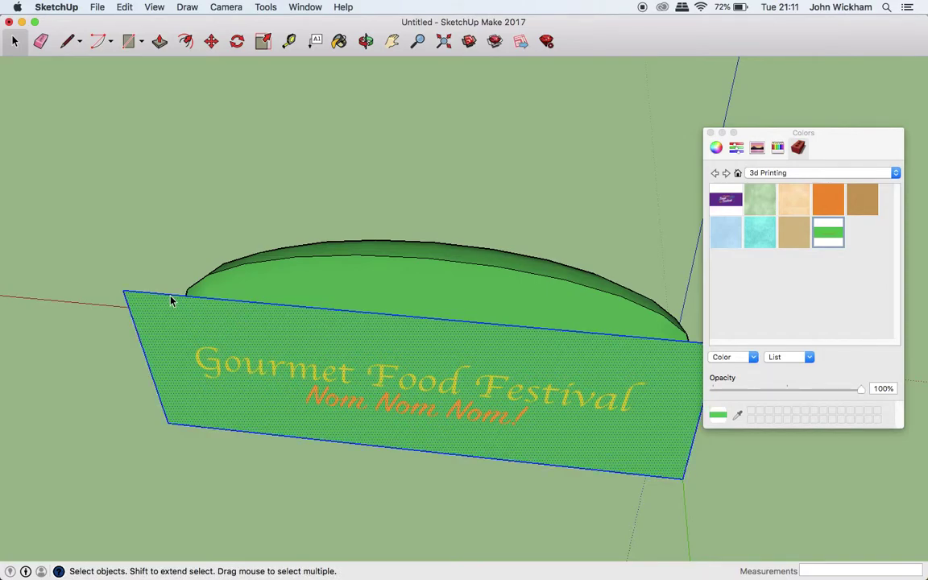
pyautogui.press('Delete')
pyautogui.moveTo(238, 239); pyautogui.dragTo(195, 132, button='middle')
pyautogui.moveTo(394, 153); pyautogui.dragTo(592, 209, button='middle')
# - Undo twice, then use Edit > Redo to restore the green textured sign
pyautogui.press('super+z')
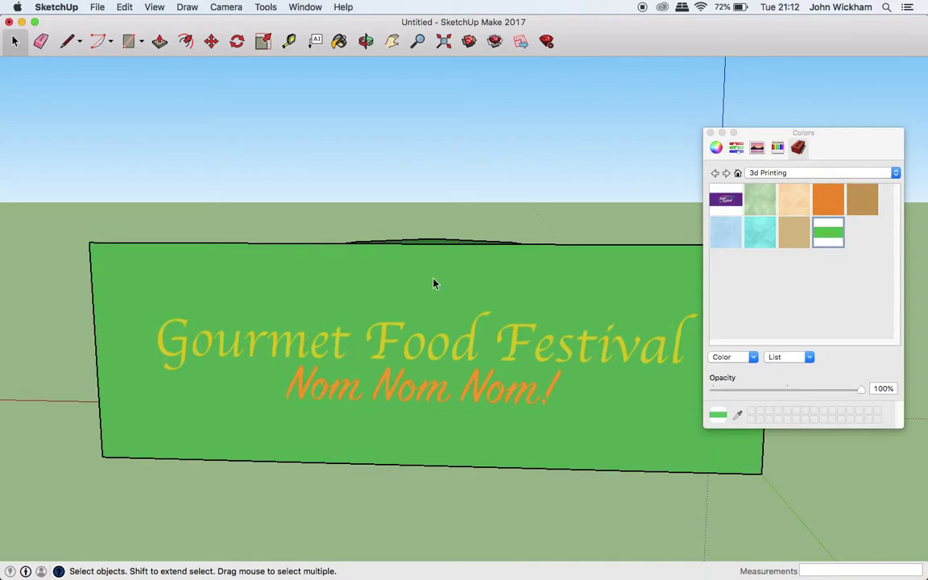
pyautogui.press('super+z')
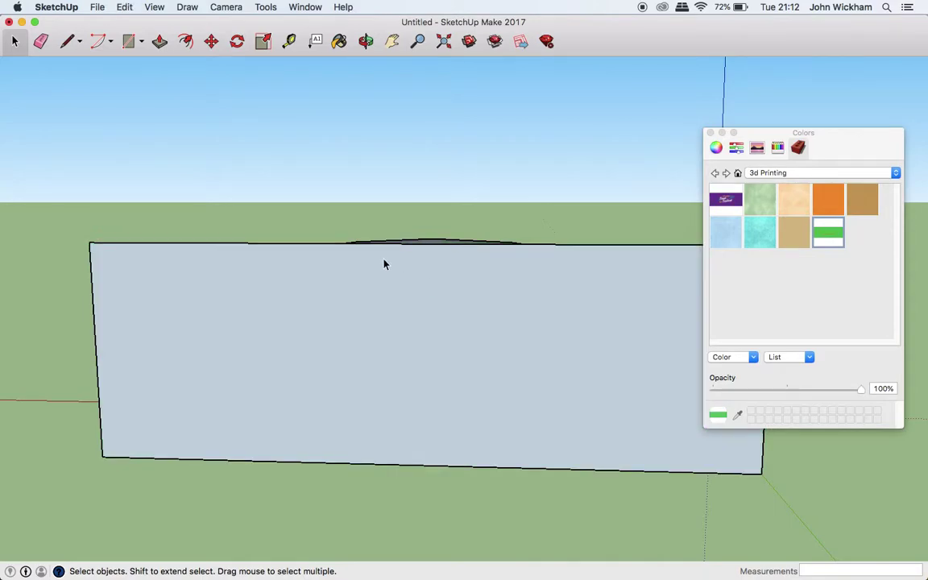
pyautogui.hotkey('shift', 'x')
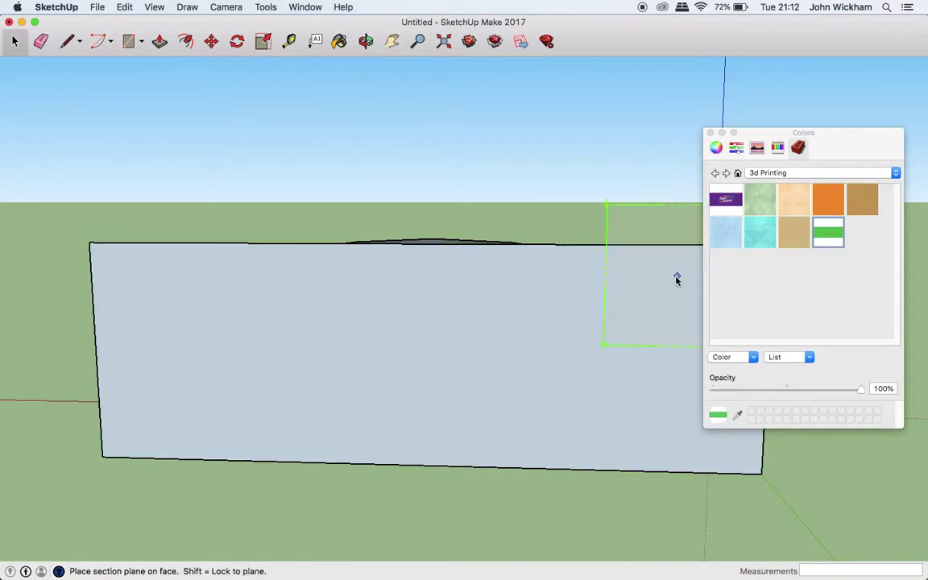
pyautogui.press('space')
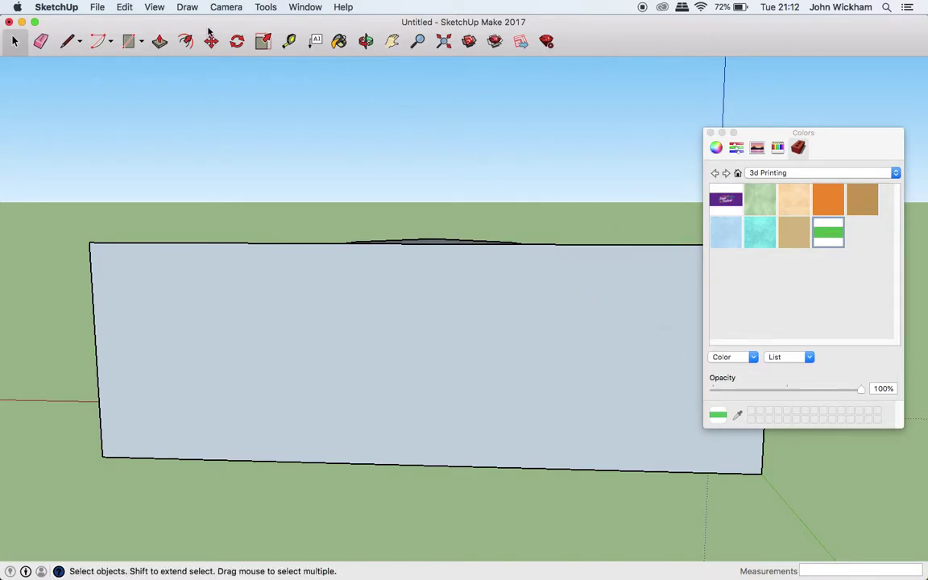
pyautogui.click(124, 6)
pyautogui.click(137, 34)
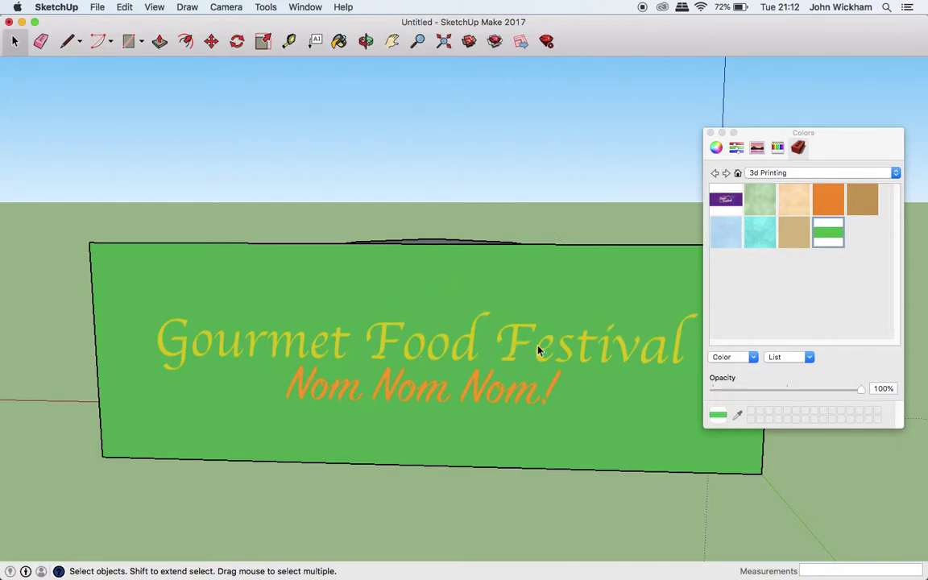
# - Enter Texture > Position on the sign face and nudge the texture right
pyautogui.rightClick(453, 336)
pyautogui.moveTo(522, 484)
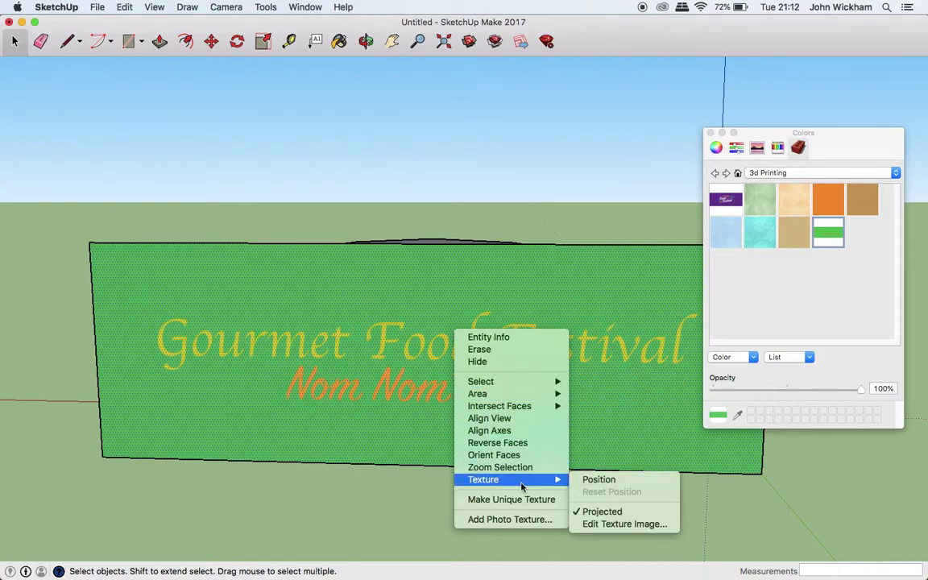
pyautogui.rightClick(355, 372)
pyautogui.moveTo(407, 518)
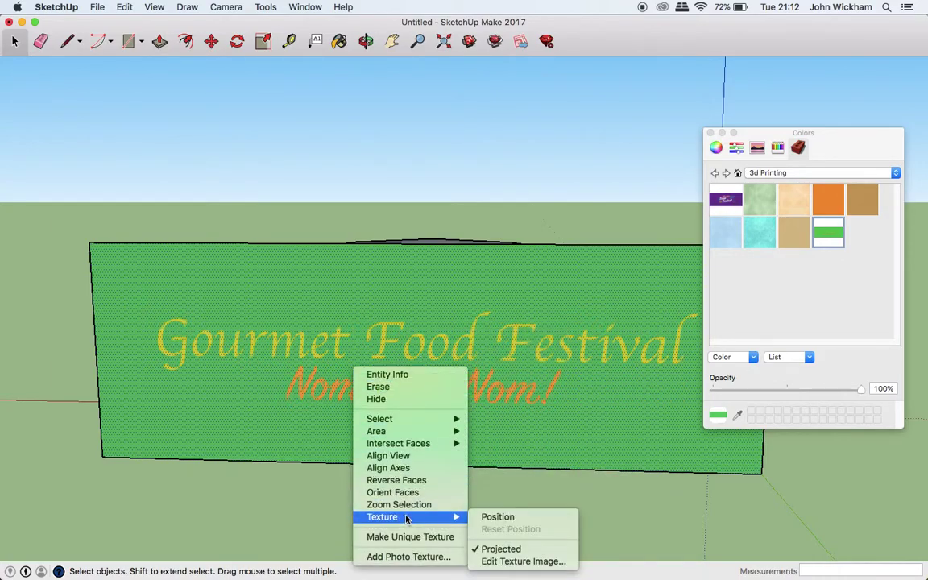
pyautogui.click(505, 517)
pyautogui.moveTo(457, 345)
pyautogui.mouseDown()
pyautogui.moveTo(461, 309)
pyautogui.moveTo(395, 354)
pyautogui.moveTo(491, 355)
pyautogui.moveTo(459, 346)
pyautogui.mouseUp()
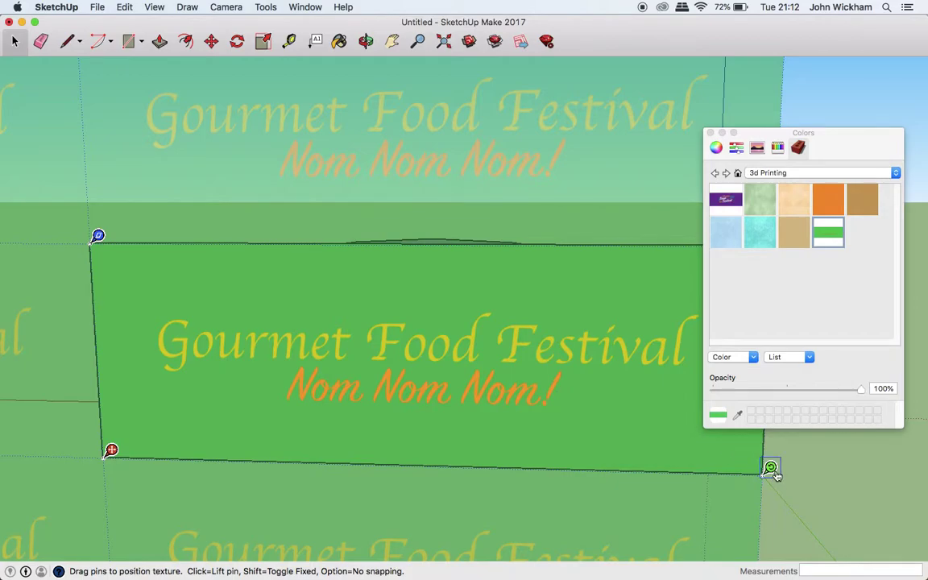
# - Scale, shear and shift the festival texture until the lettering is centred on the face
pyautogui.click(711, 133)
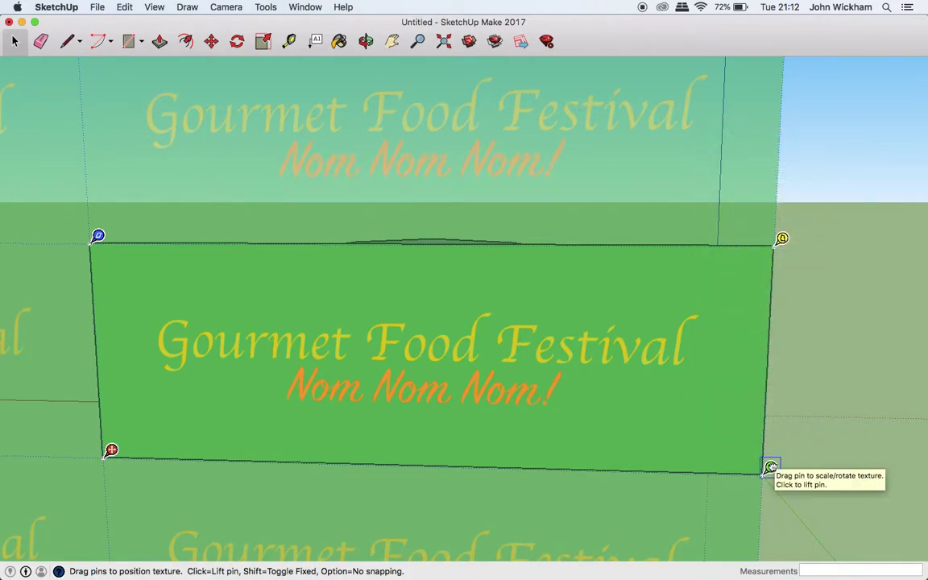
pyautogui.moveTo(771, 469)
pyautogui.mouseDown()
pyautogui.moveTo(787, 446)
pyautogui.moveTo(844, 456)
pyautogui.moveTo(814, 385)
pyautogui.moveTo(725, 420)
pyautogui.moveTo(685, 381)
pyautogui.moveTo(509, 366)
pyautogui.moveTo(891, 369)
pyautogui.moveTo(870, 472)
pyautogui.moveTo(700, 497)
pyautogui.moveTo(651, 465)
pyautogui.moveTo(764, 464)
pyautogui.mouseUp()
pyautogui.moveTo(620, 382); pyautogui.dragTo(600, 389)
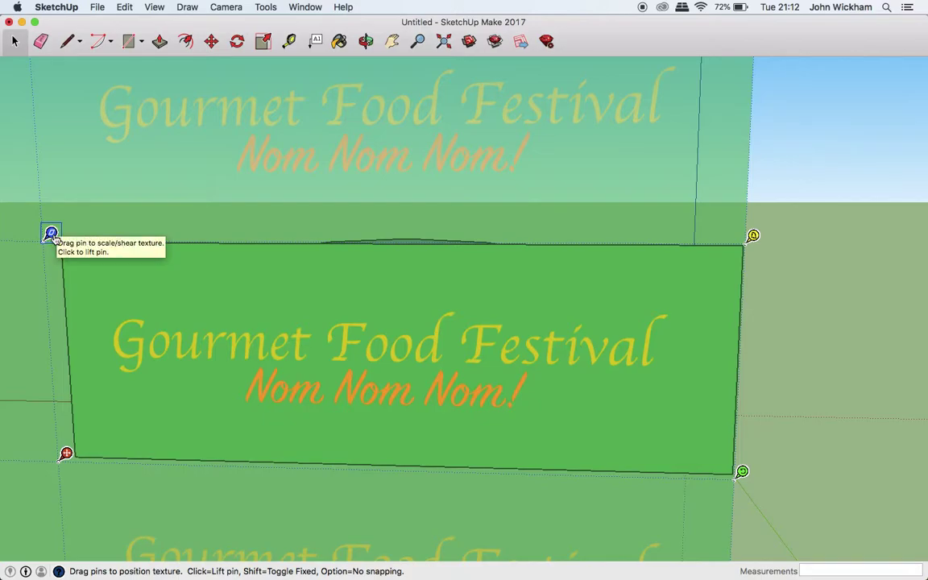
pyautogui.moveTo(50, 235)
pyautogui.mouseDown()
pyautogui.moveTo(123, 207)
pyautogui.moveTo(217, 199)
pyautogui.moveTo(48, 218)
pyautogui.mouseUp()
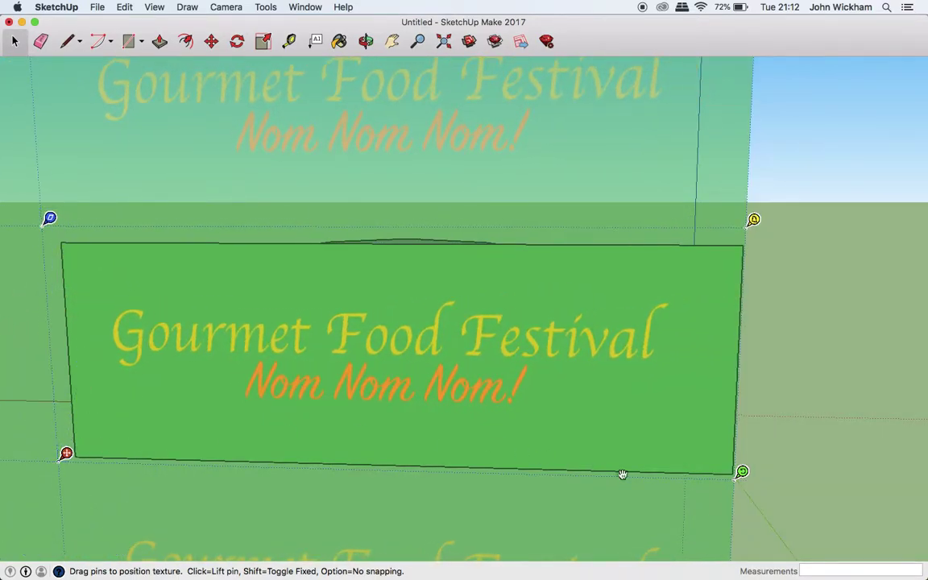
pyautogui.moveTo(740, 476)
pyautogui.mouseDown()
pyautogui.moveTo(704, 416)
pyautogui.moveTo(721, 475)
pyautogui.moveTo(733, 478)
pyautogui.mouseUp()
pyautogui.moveTo(523, 356)
pyautogui.mouseDown()
pyautogui.moveTo(560, 373)
pyautogui.moveTo(543, 365)
pyautogui.moveTo(533, 378)
pyautogui.moveTo(534, 369)
pyautogui.mouseUp()
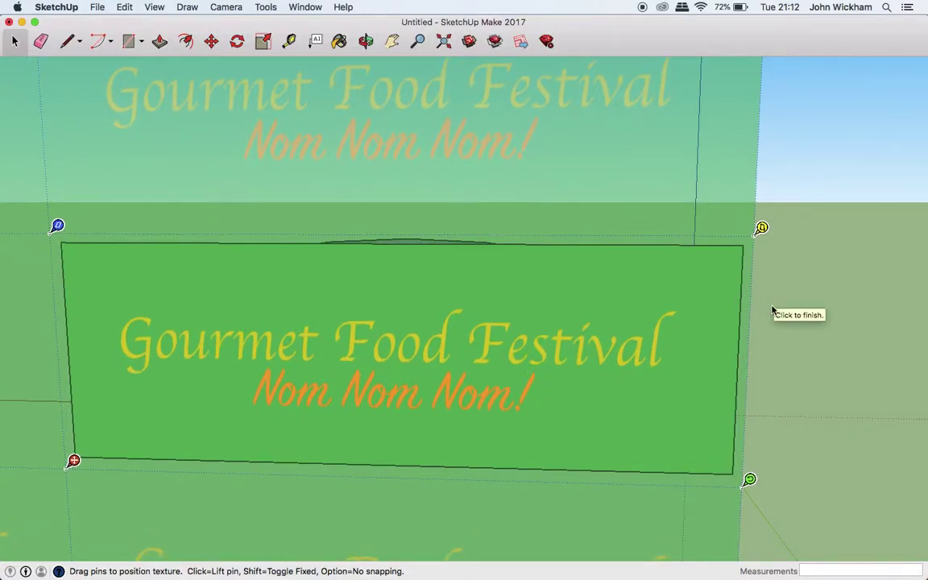
pyautogui.click(797, 302)
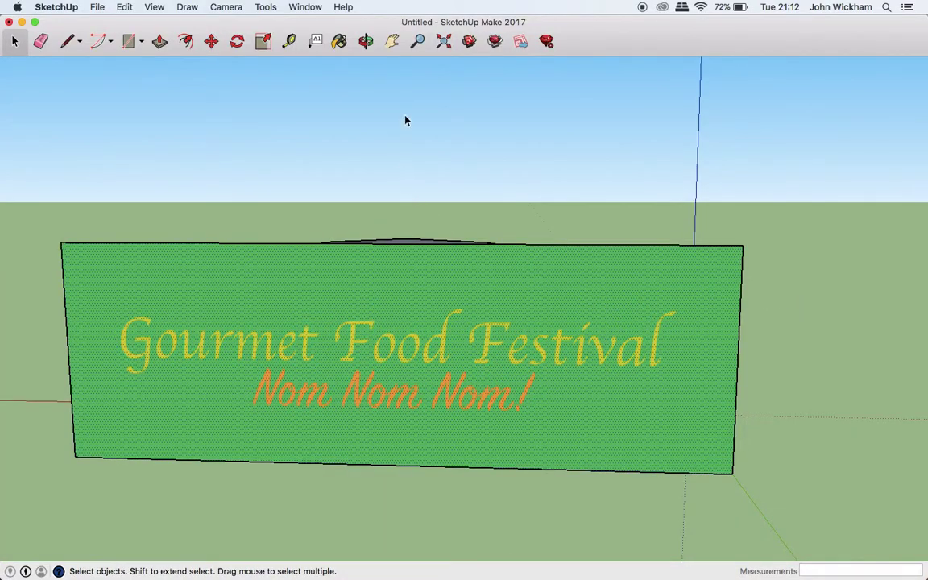
# - Paint the grey dome with the sign's green festival material
pyautogui.moveTo(405, 120); pyautogui.dragTo(321, 303, button='middle')
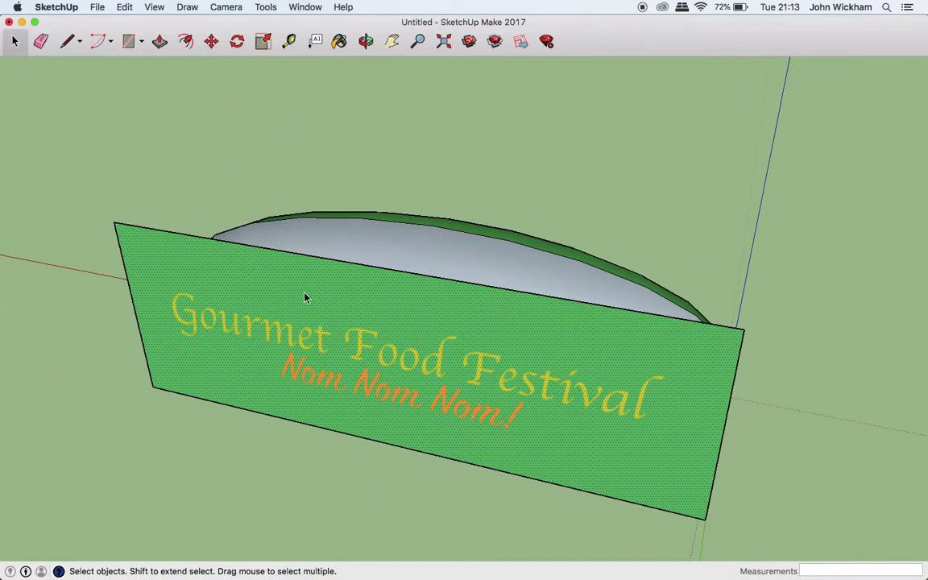
pyautogui.click(339, 41)
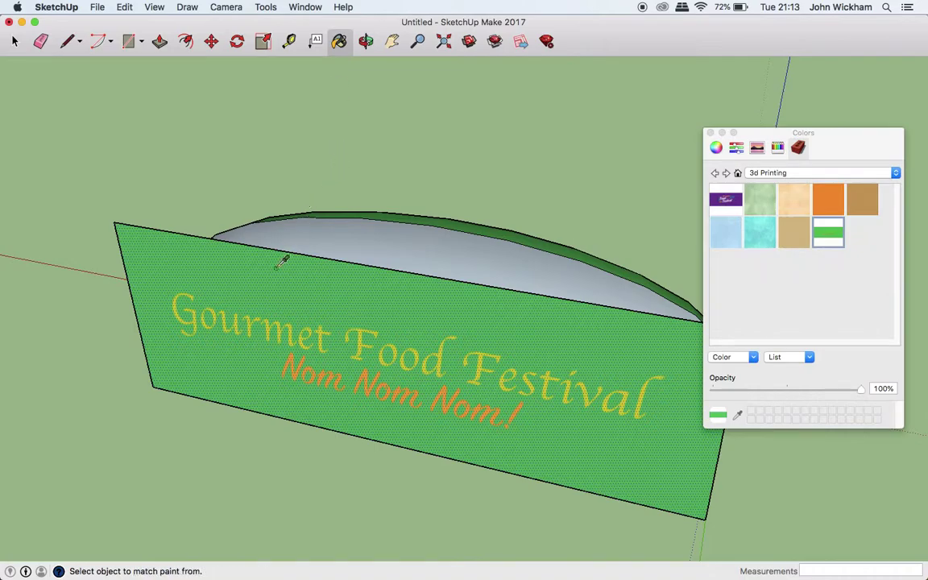
pyautogui.click(366, 241)
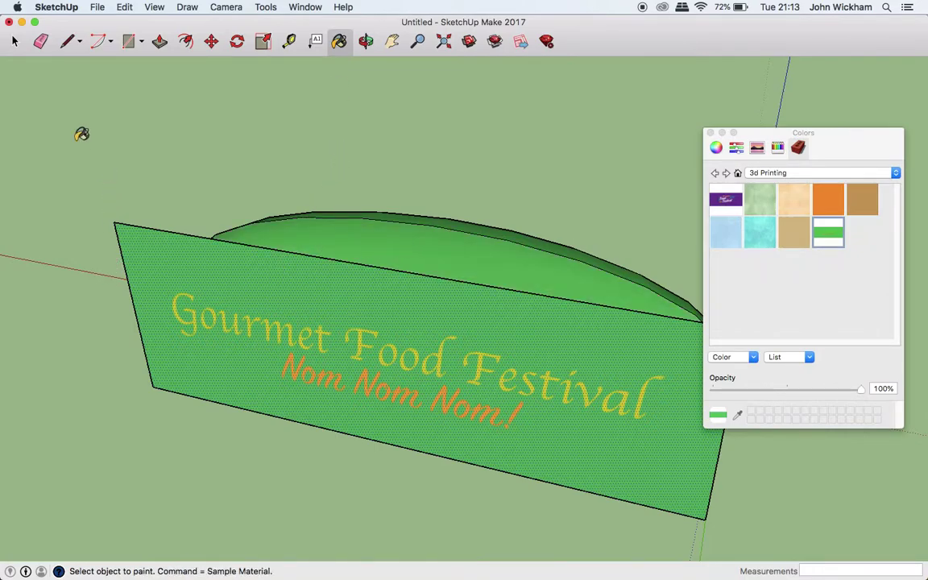
# - Delete the flat sign face, close the materials window and switch to QuickTime Player
pyautogui.click(13, 42)
pyautogui.click(147, 287)
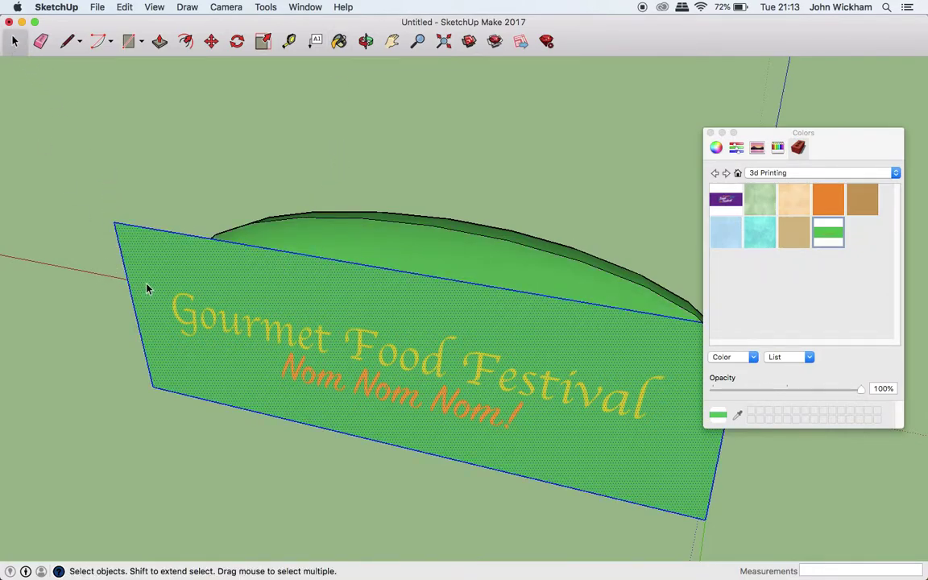
pyautogui.press('Delete')
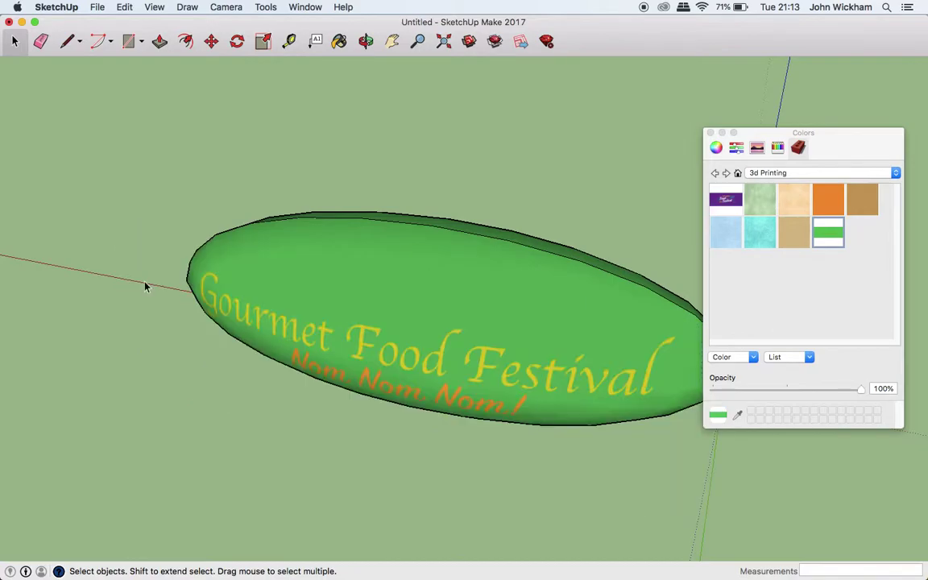
pyautogui.click(96, 6)
pyautogui.click(96, 7)
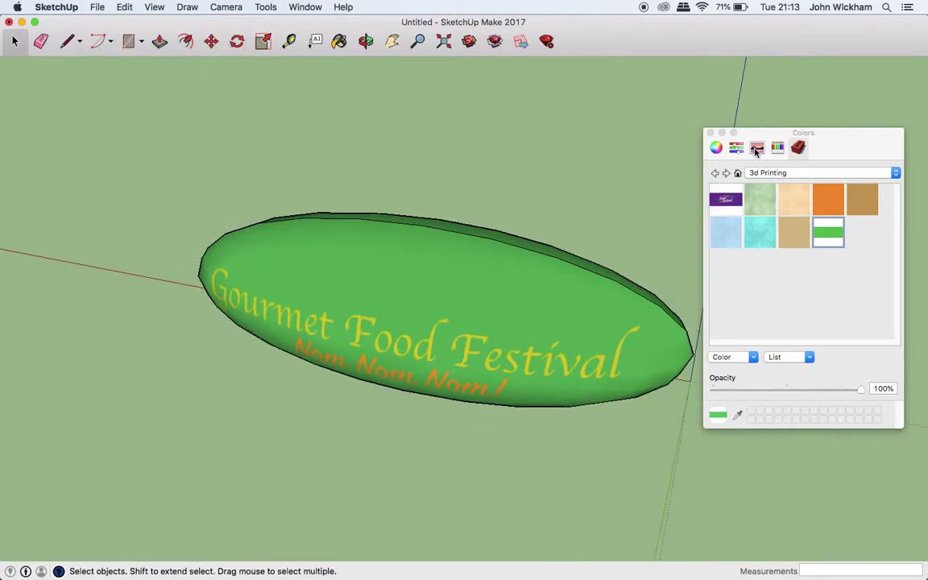
pyautogui.click(710, 134)
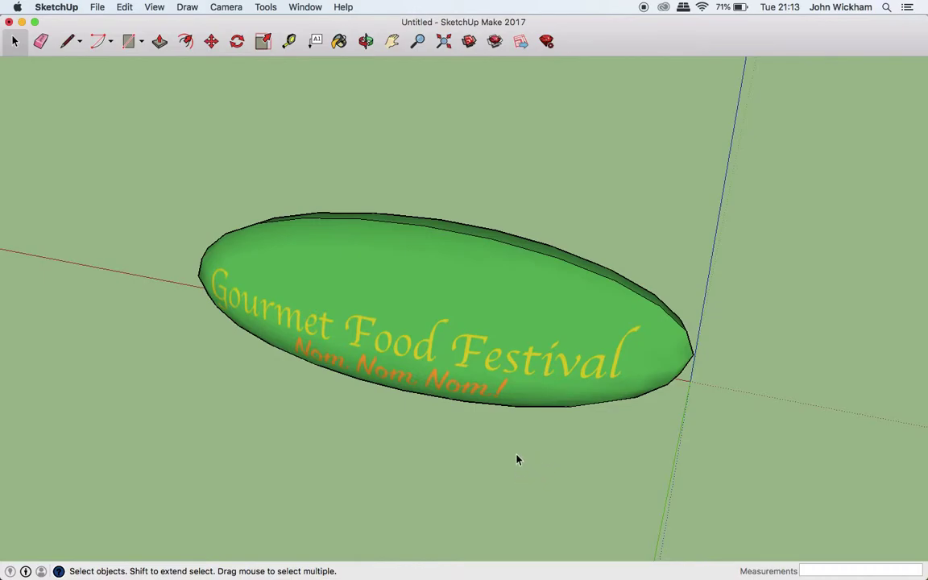
pyautogui.click(617, 558)
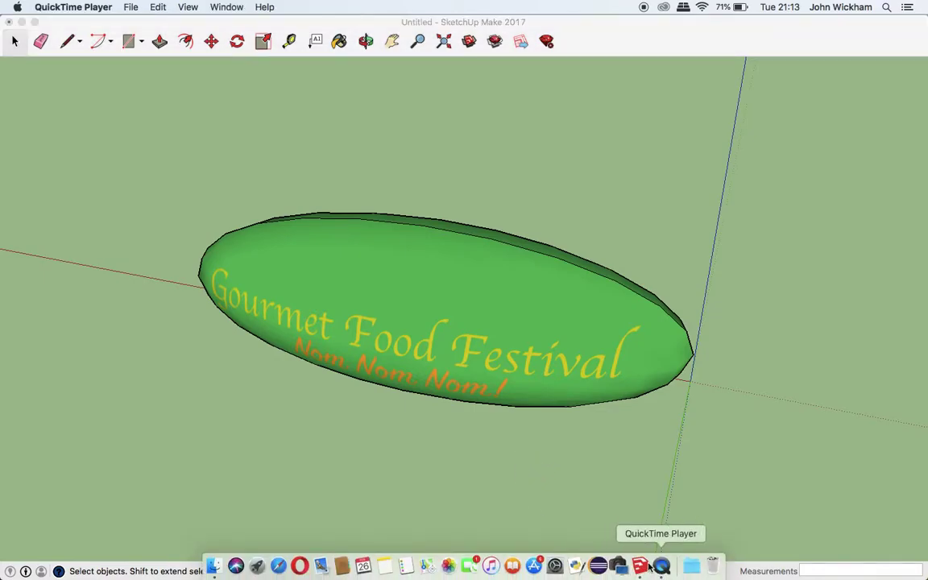